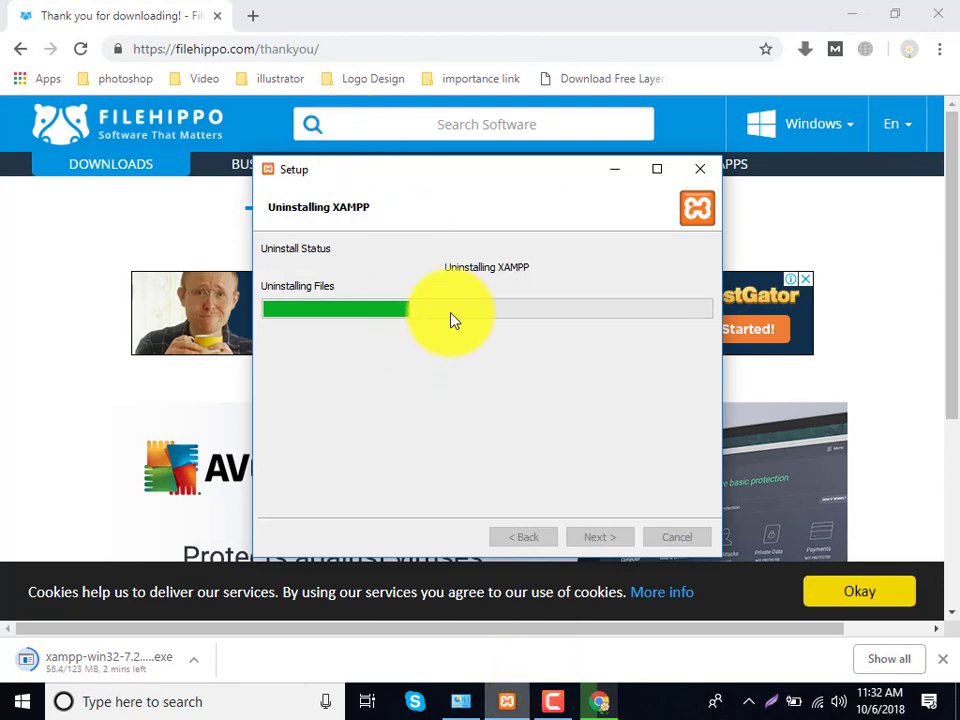
# - Check Local Disk (C:) in File Explorer to confirm no XAMPP folder remains
pyautogui.click(556, 706)
pyautogui.click(816, 632)
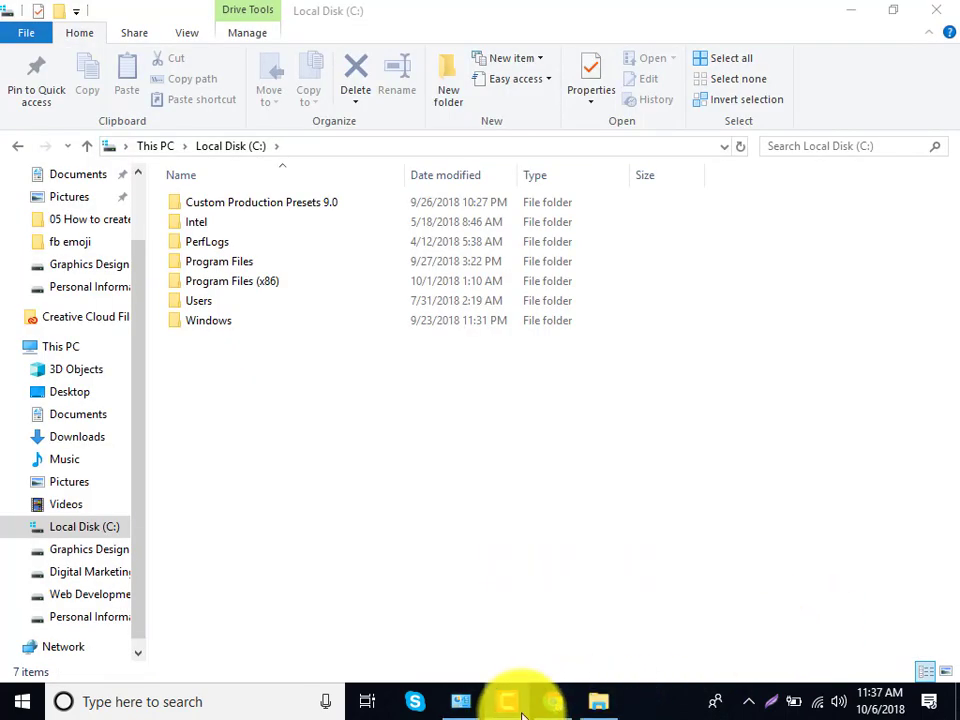
pyautogui.click(522, 712)
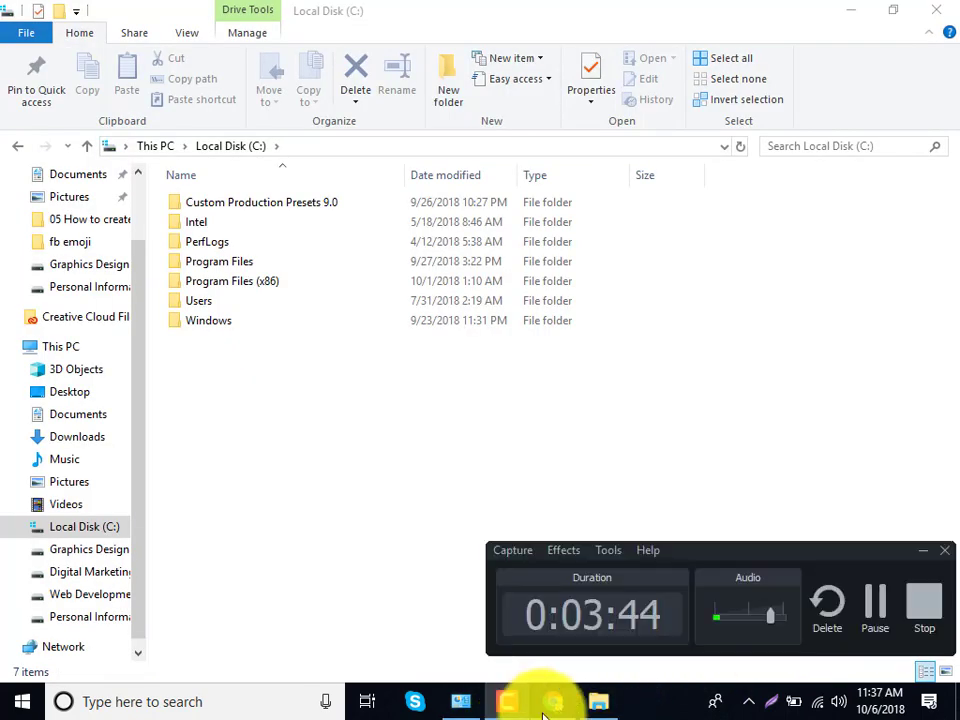
# - Launch the downloaded xampp-win32 installer from Chrome's download bar and minimize windows to the desktop
pyautogui.click(555, 704)
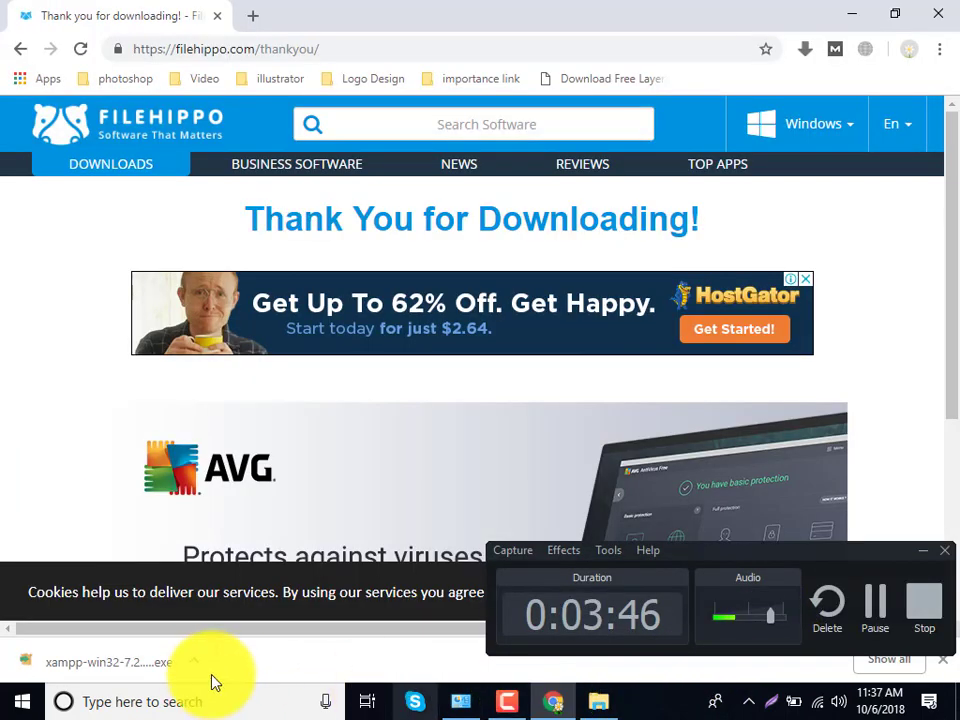
pyautogui.click(93, 655)
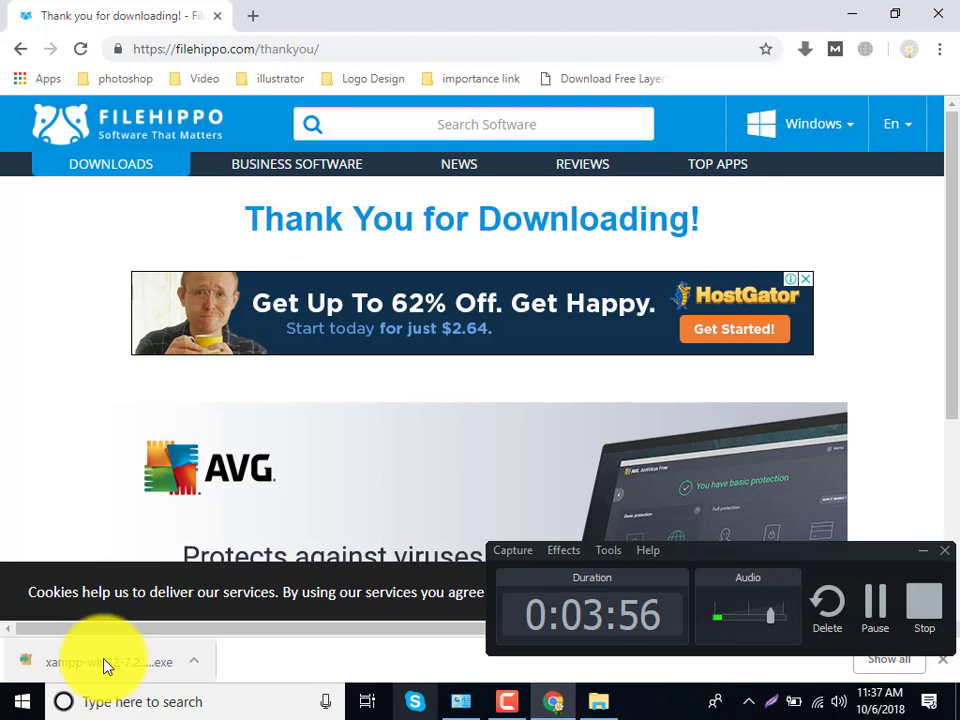
pyautogui.click(920, 551)
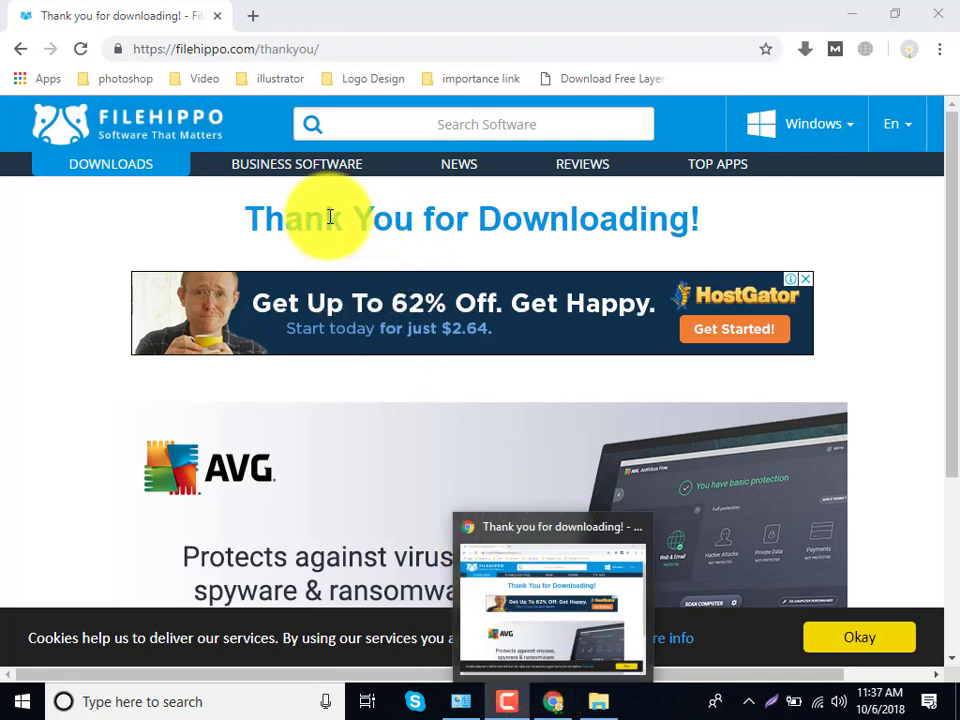
pyautogui.click(853, 16)
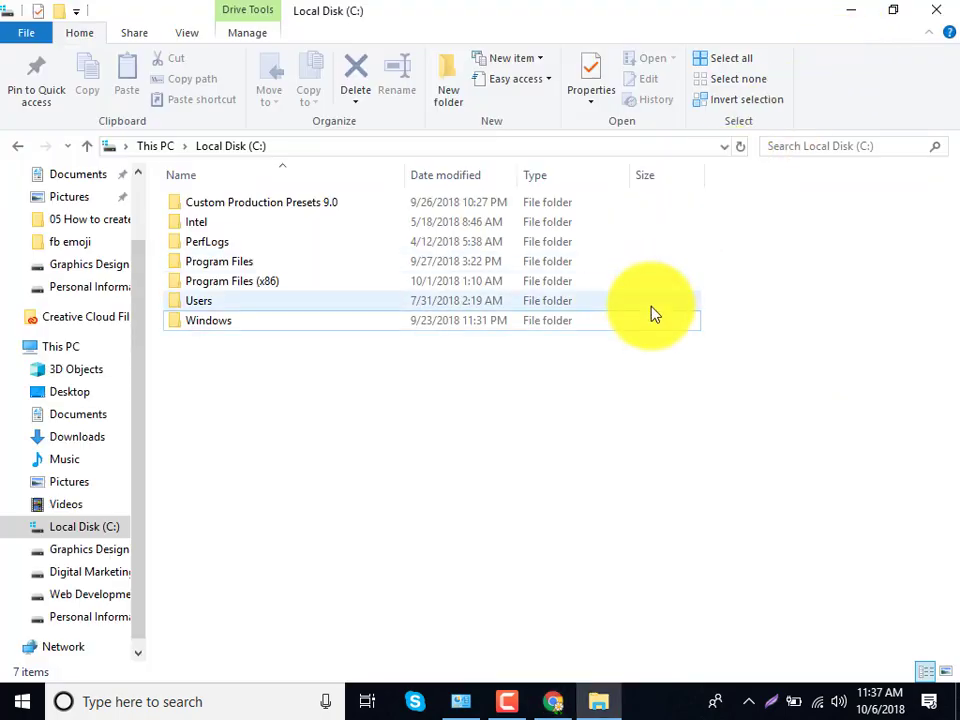
pyautogui.click(857, 16)
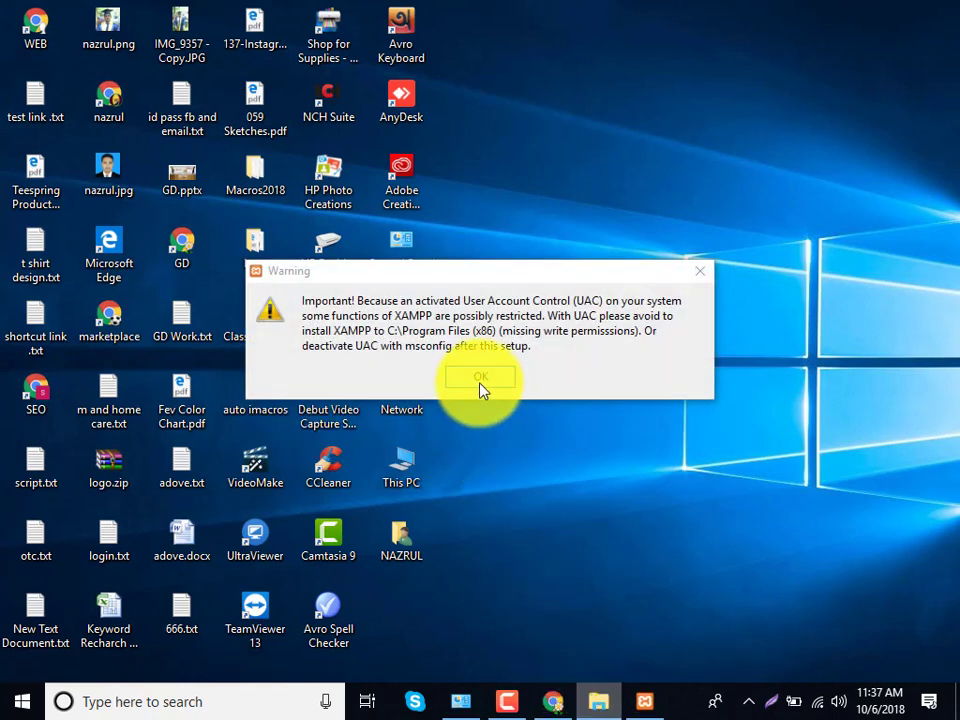
# - Run XAMPP Setup with all components into C:\xampp, closing the Bitnami page that pops up
pyautogui.click(480, 378)
pyautogui.click(602, 536)
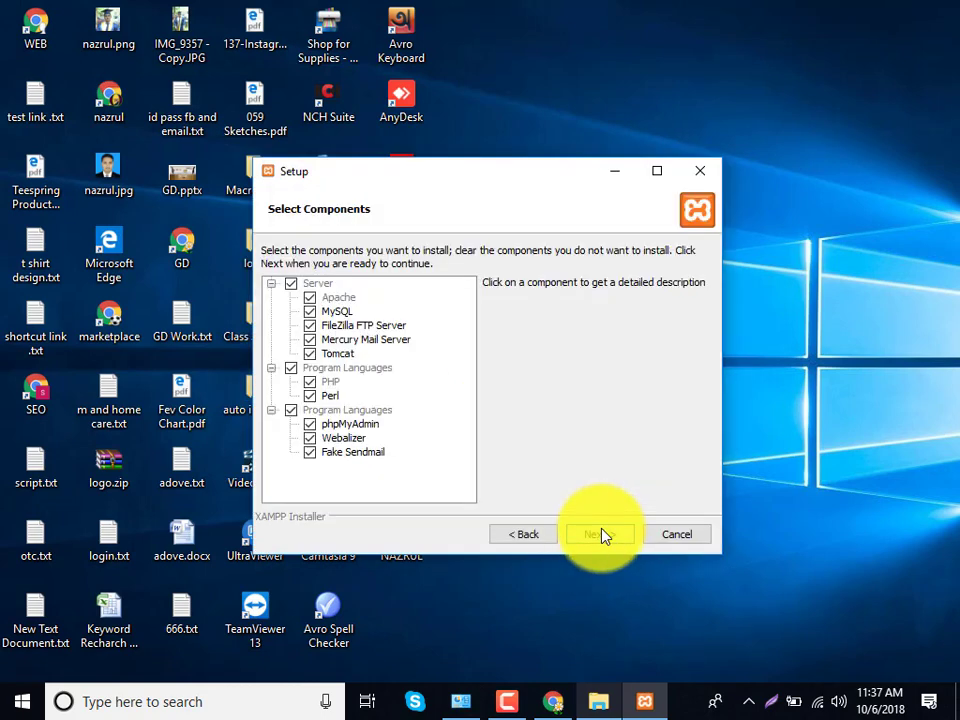
pyautogui.click(603, 535)
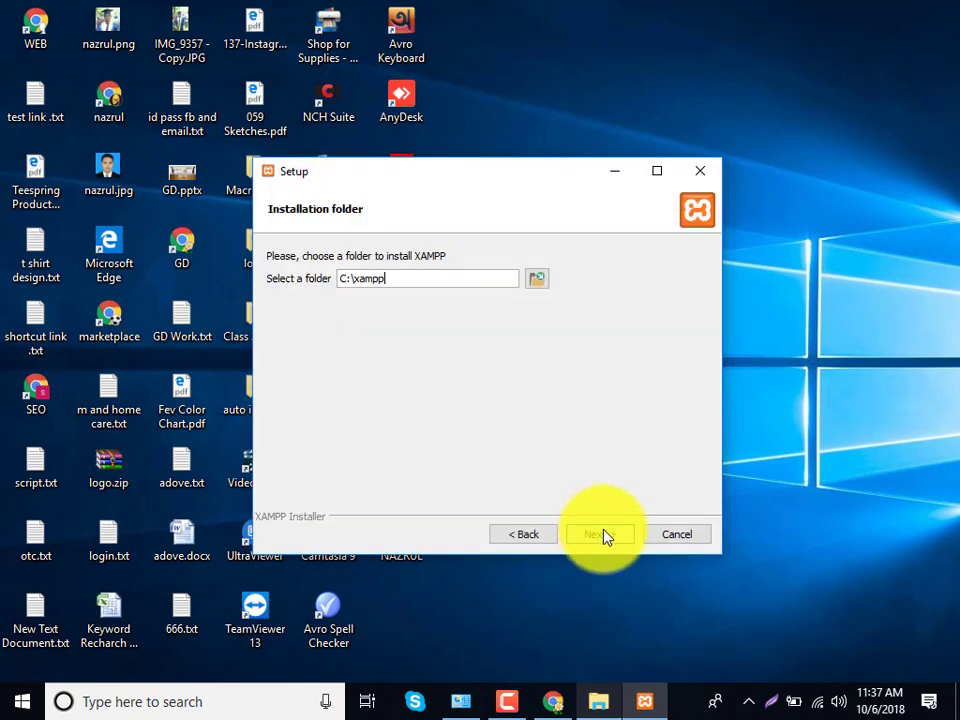
pyautogui.click(603, 536)
pyautogui.click(603, 536)
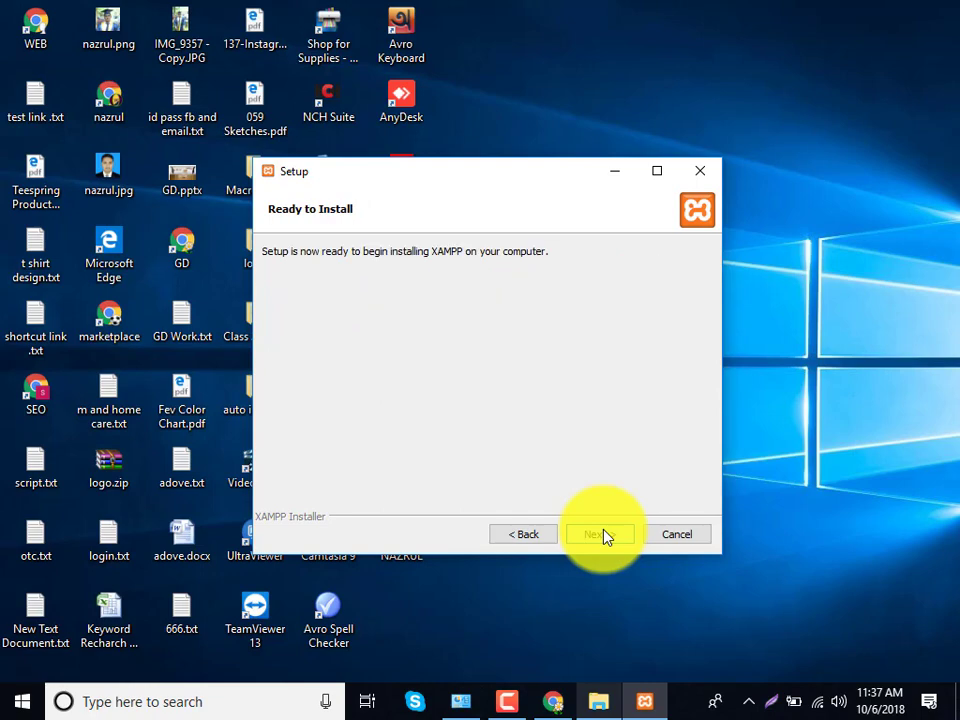
pyautogui.click(940, 12)
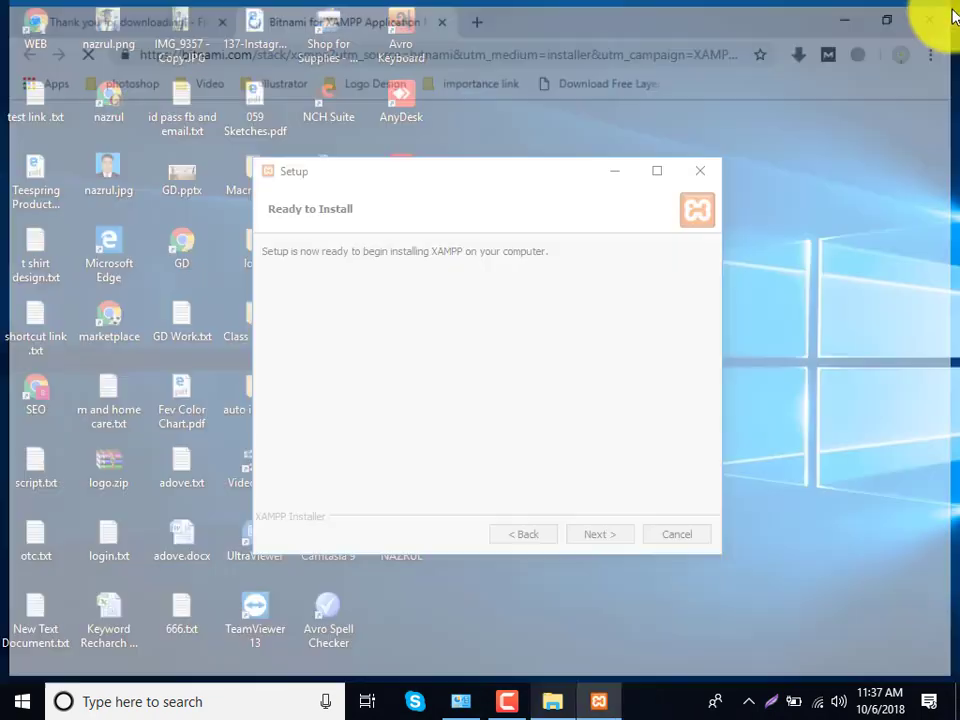
pyautogui.click(605, 537)
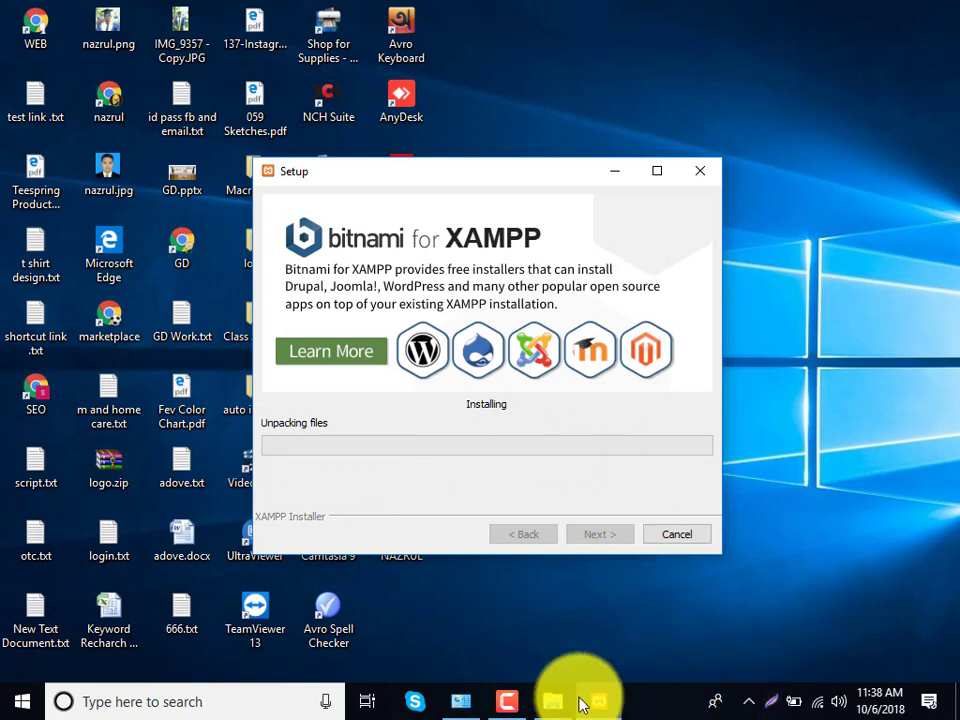
# - Launch Google Chrome from its desktop shortcut while XAMPP files unpack
pyautogui.click(508, 697)
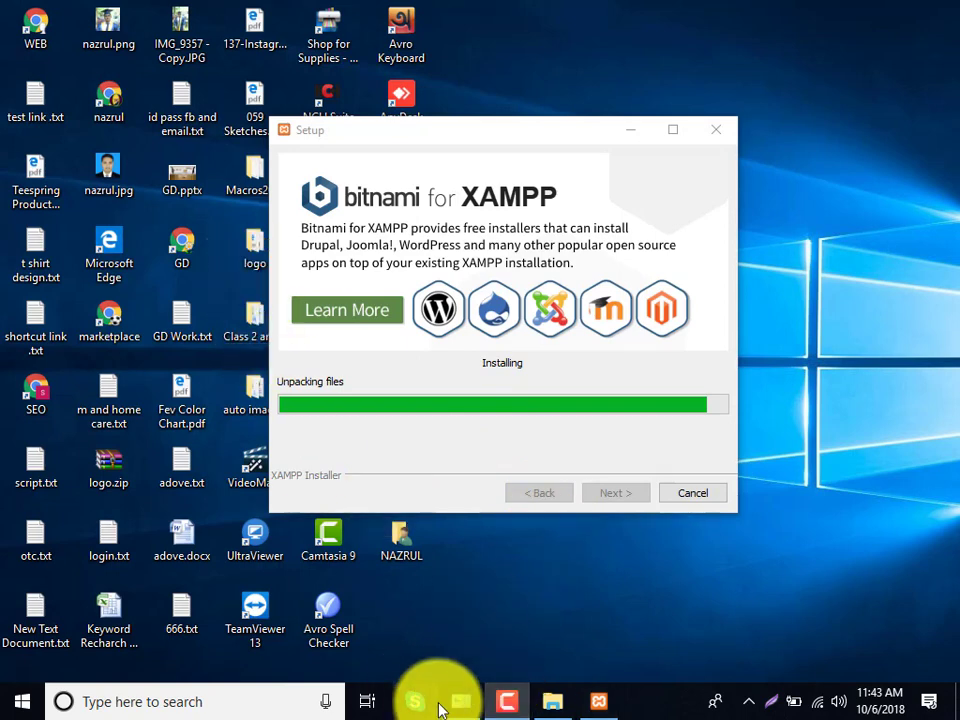
pyautogui.click(507, 700)
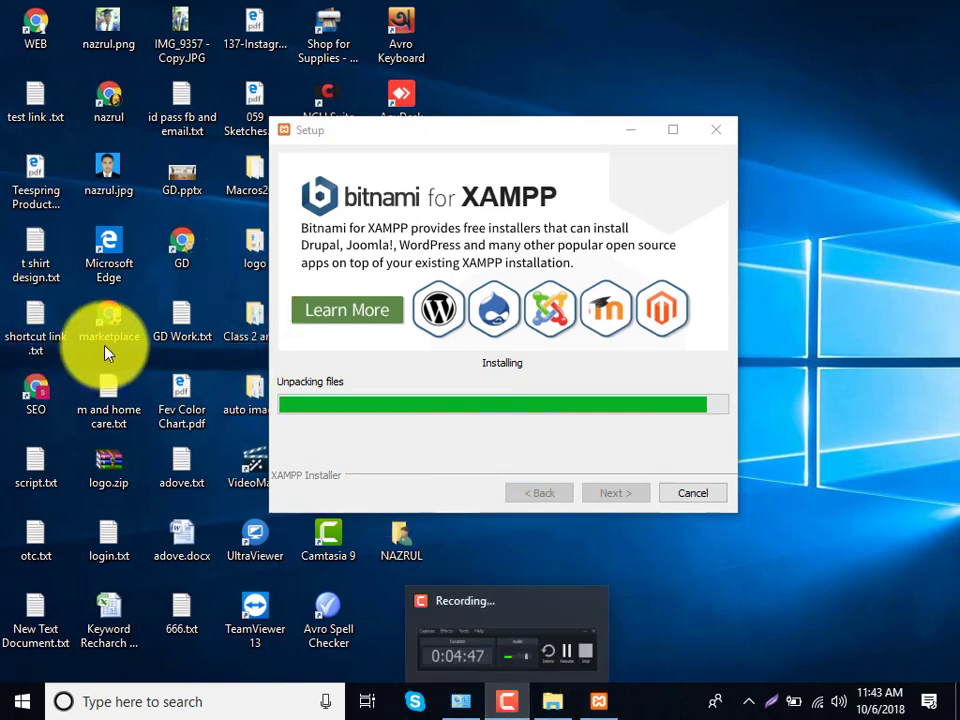
pyautogui.doubleClick(110, 115)
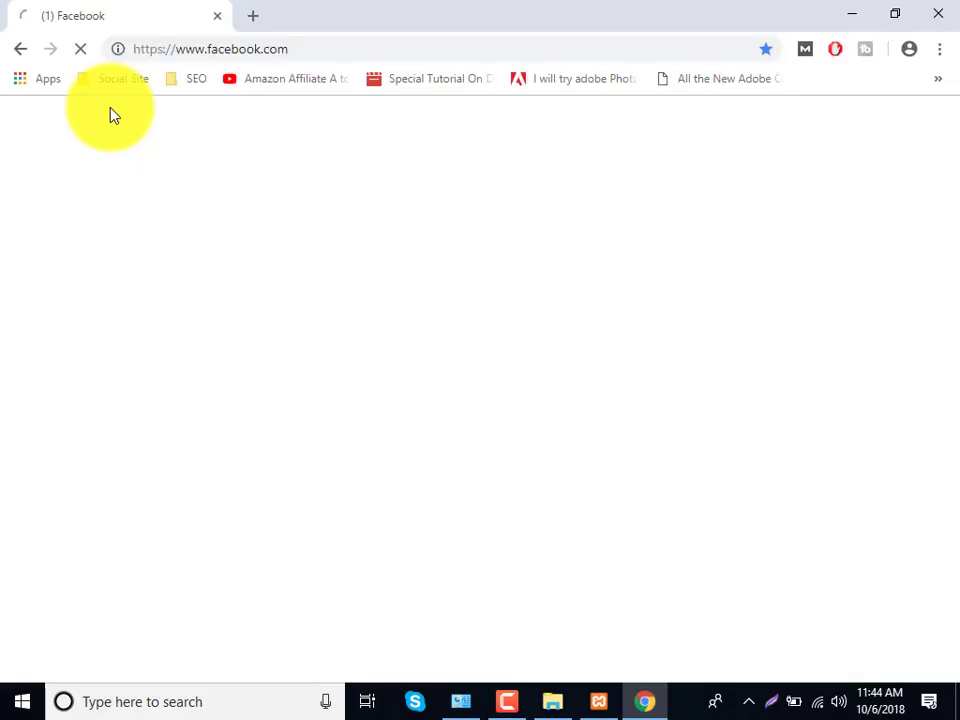
# - Search 'wordpress' in a new tab and download WordPress 4.9.8 from wordpress.org/download
pyautogui.click(255, 17)
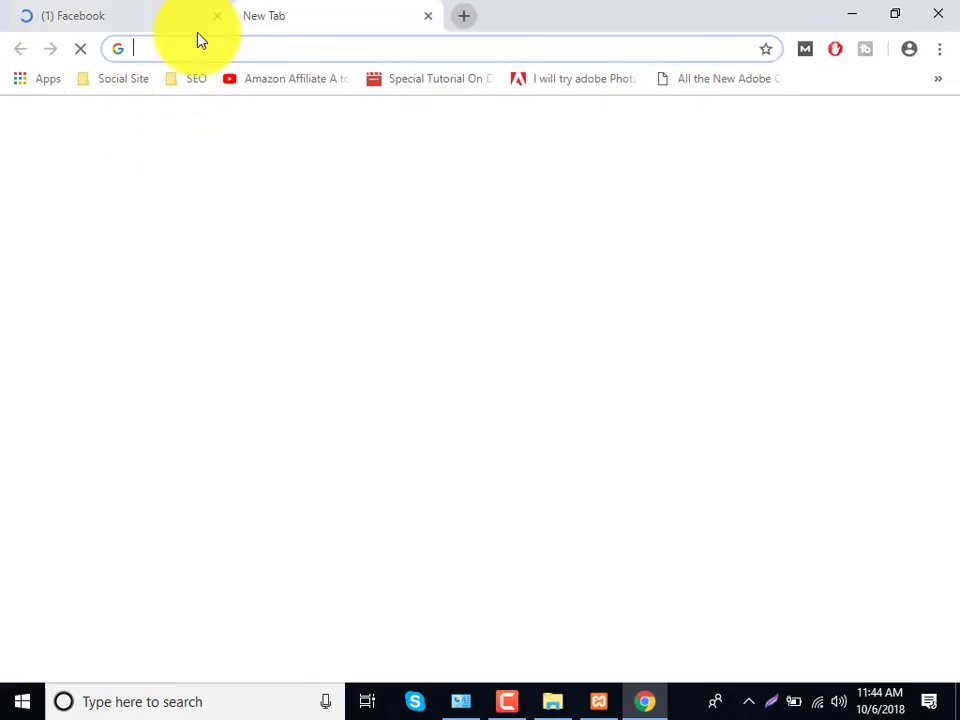
pyautogui.click(217, 16)
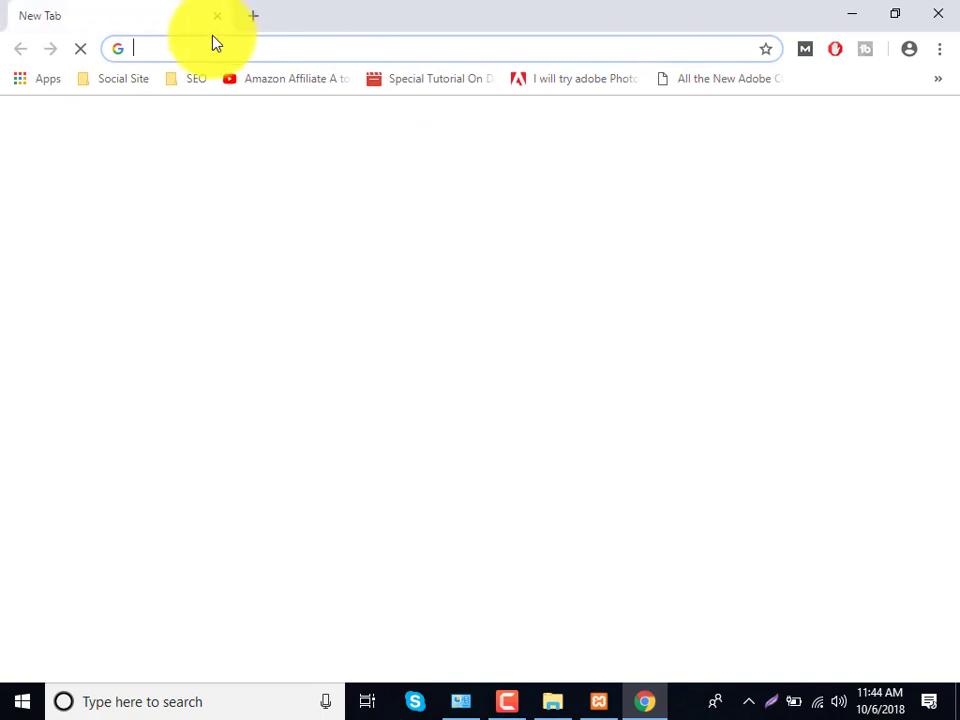
pyautogui.write('wordp')
pyautogui.write('res')
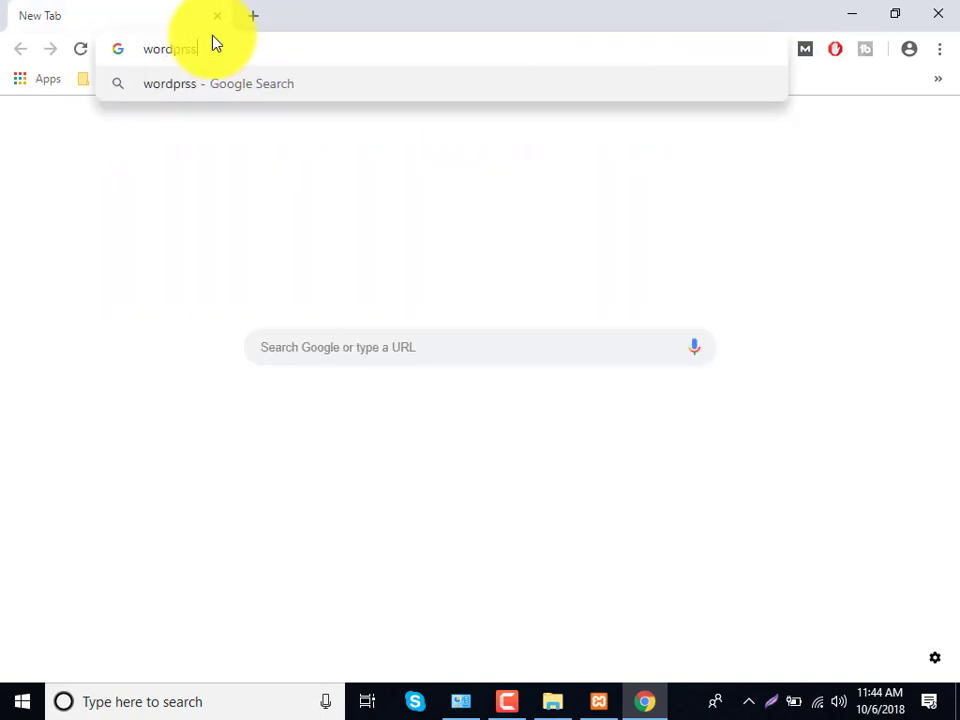
pyautogui.write('s')
pyautogui.press('Return')
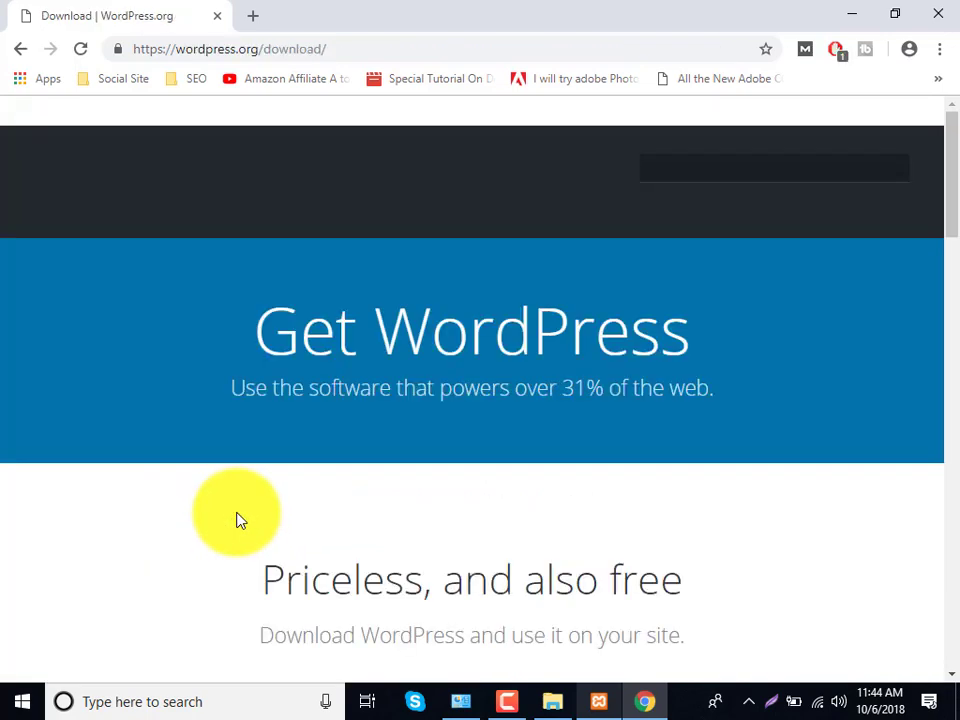
pyautogui.scroll(-1, 437, 610)
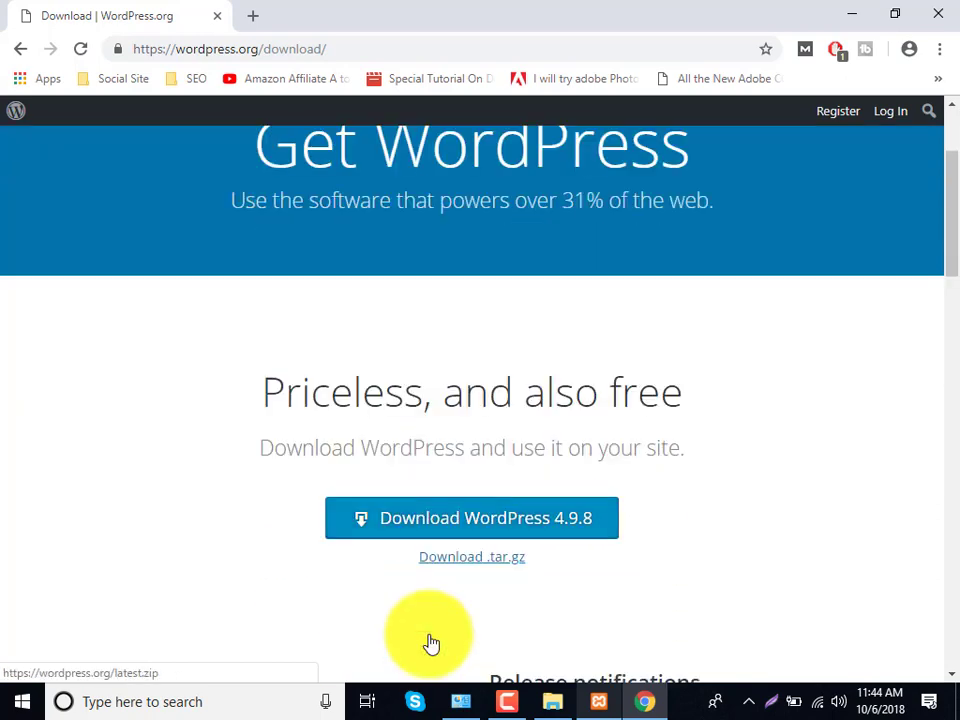
pyautogui.click(397, 533)
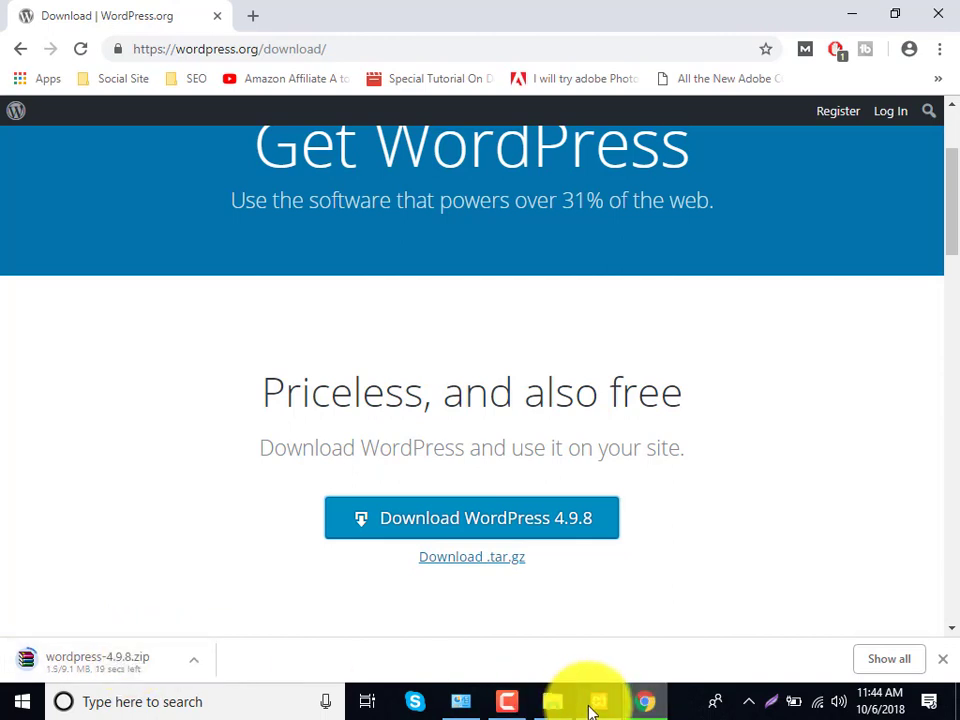
# - Check the XAMPP Setup installation progress, then minimize it again
pyautogui.moveTo(591, 708)
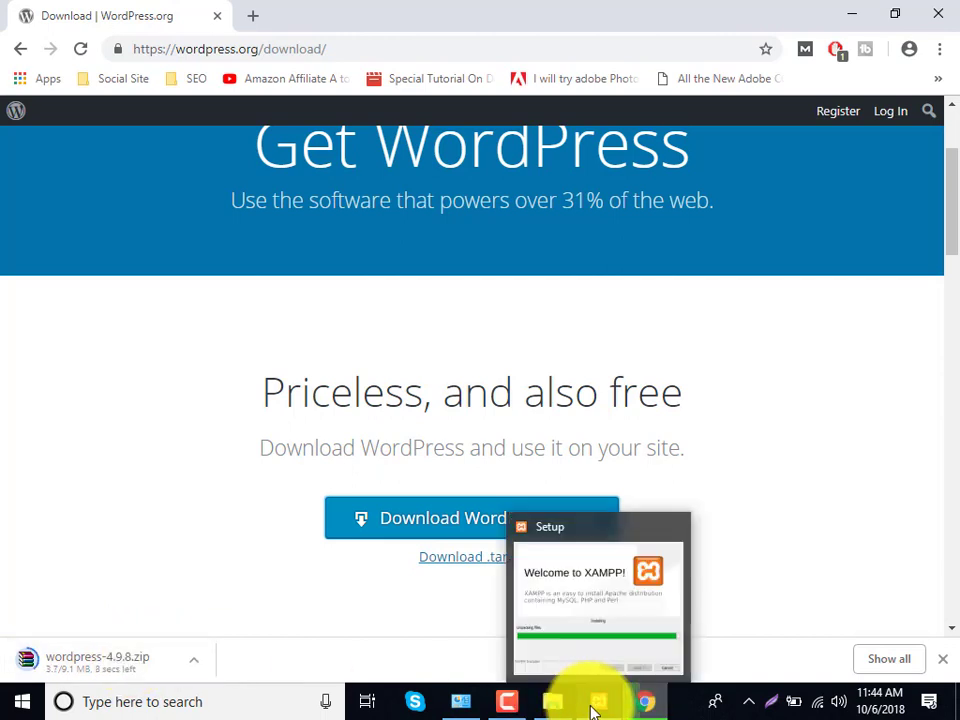
pyautogui.click(591, 708)
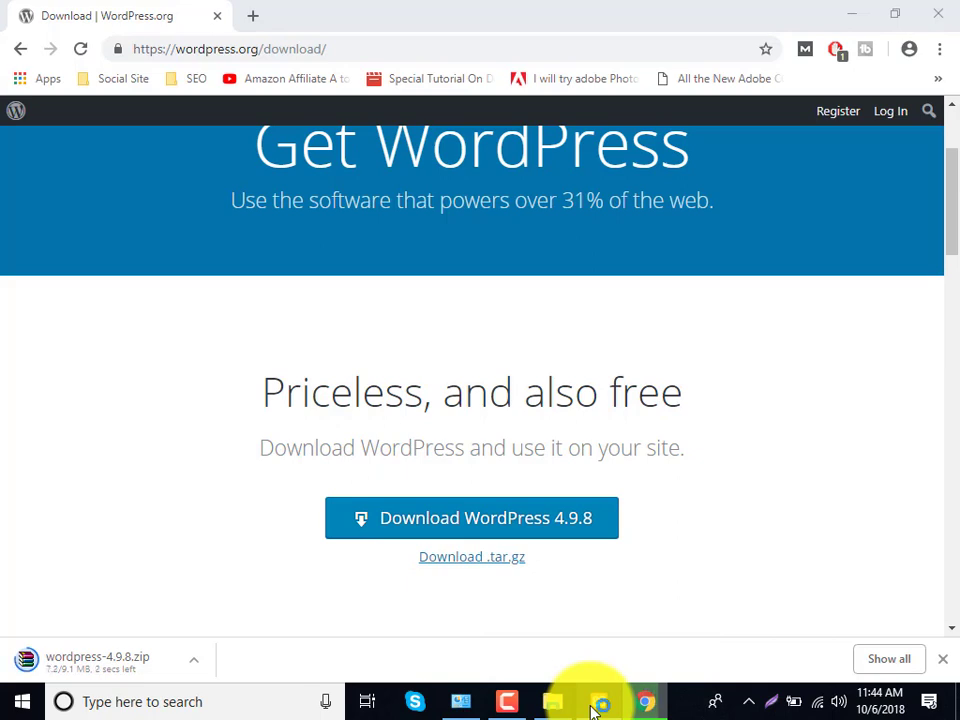
pyautogui.click(594, 708)
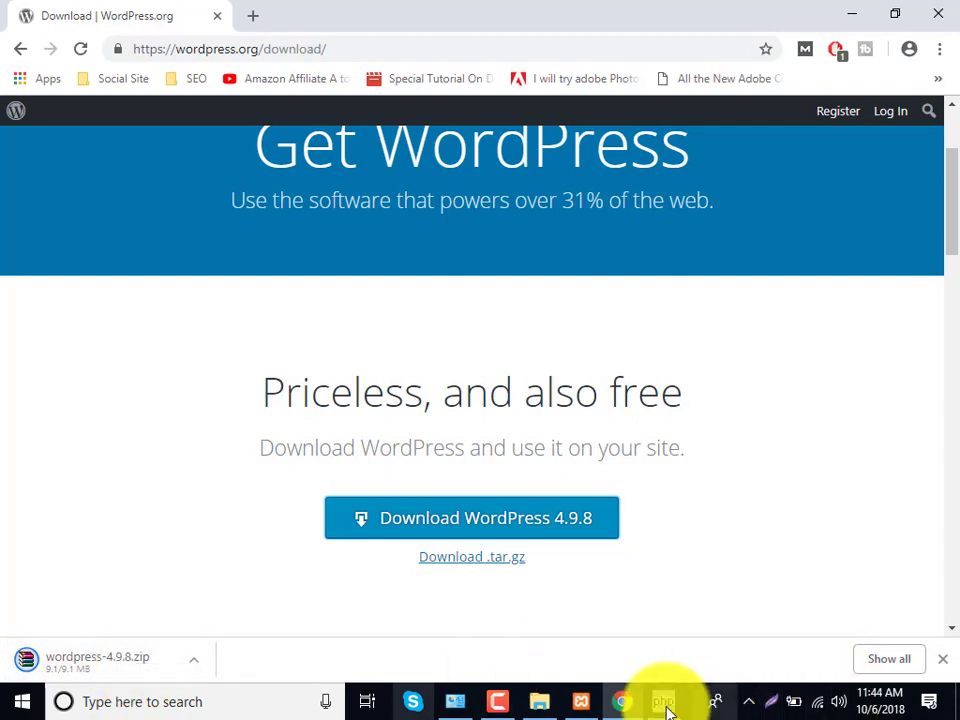
pyautogui.moveTo(660, 708)
pyautogui.click(675, 617)
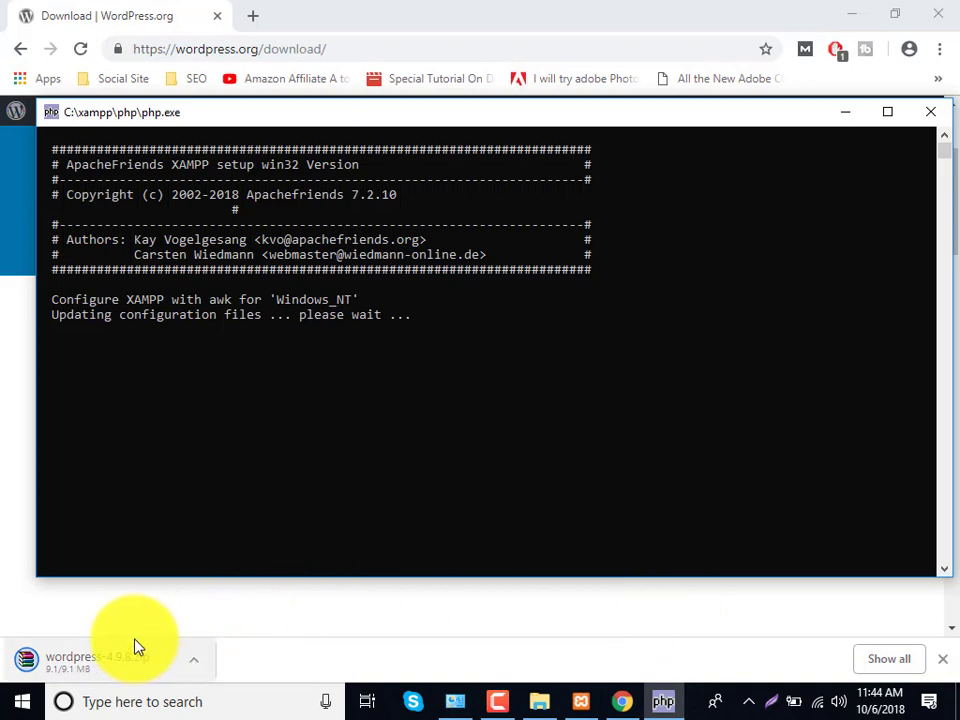
pyautogui.click(126, 622)
pyautogui.click(197, 660)
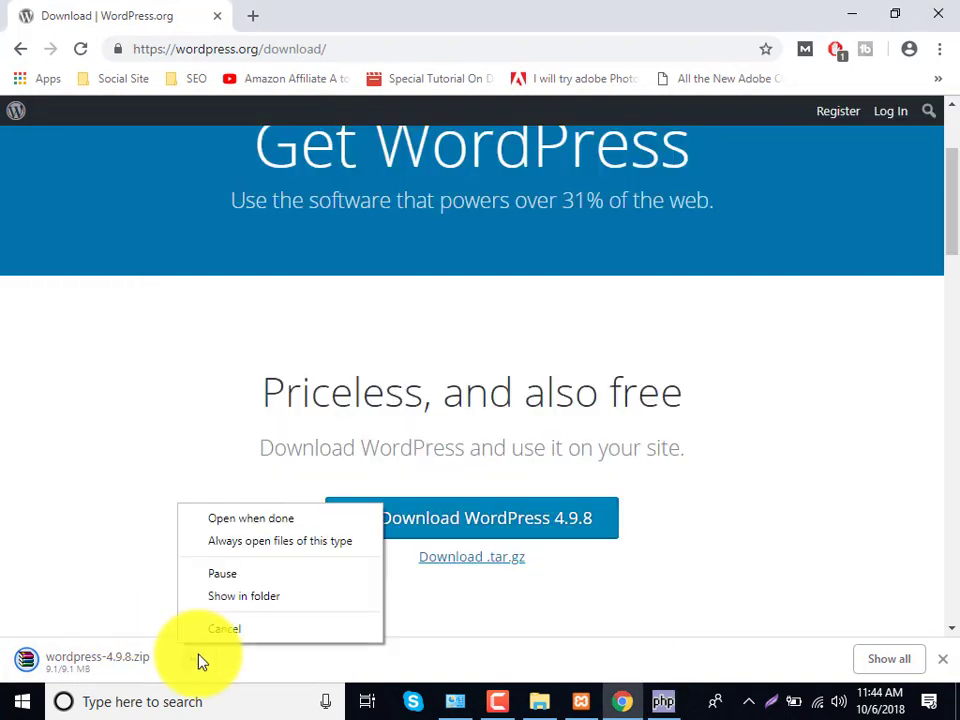
pyautogui.click(227, 604)
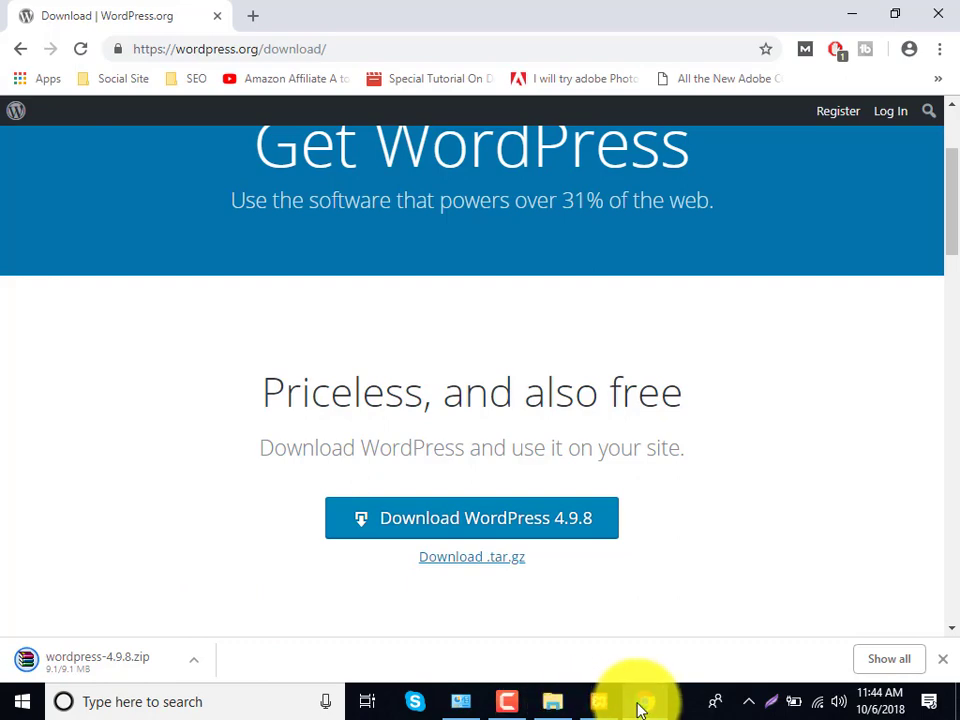
pyautogui.click(561, 707)
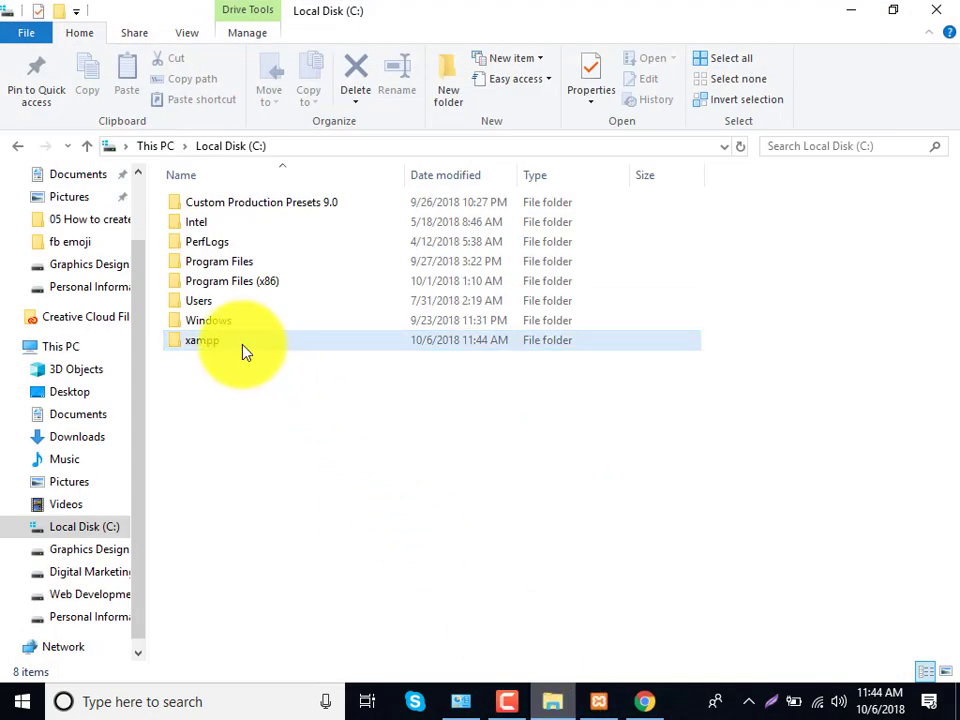
pyautogui.click(926, 9)
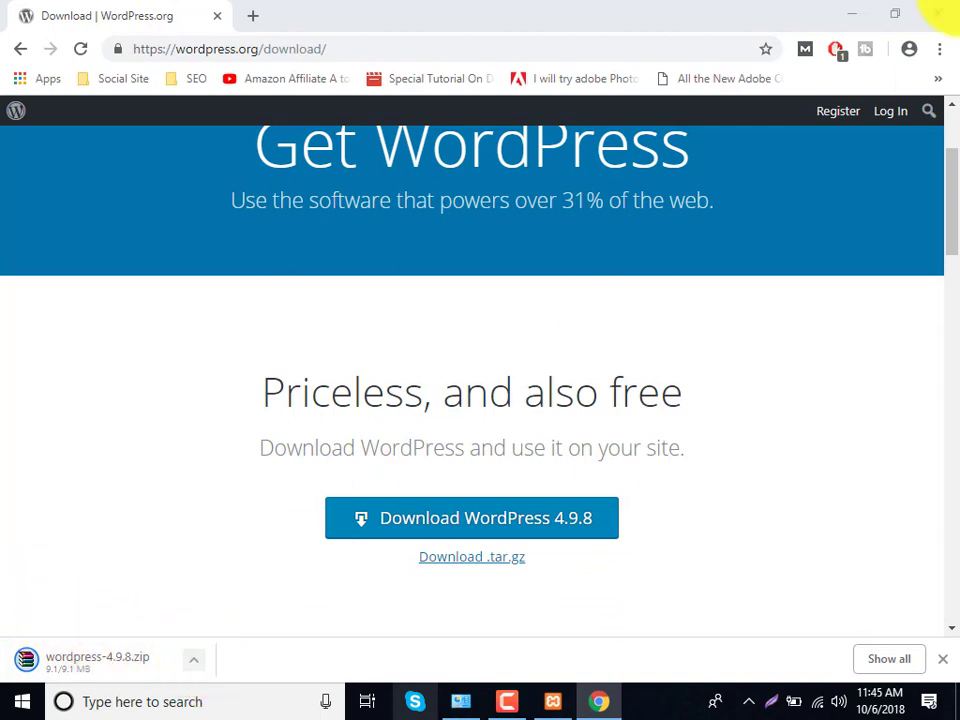
# - Refresh the desktop several times and drag the XAMPP Setup window down-right to uncover icons
pyautogui.click(853, 13)
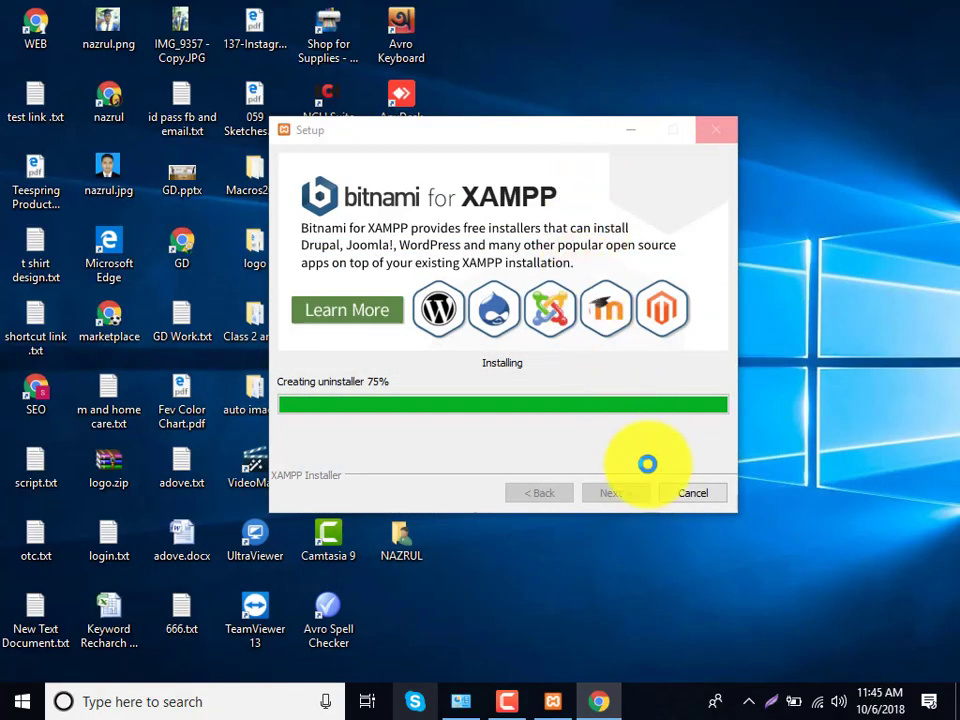
pyautogui.rightClick(576, 38)
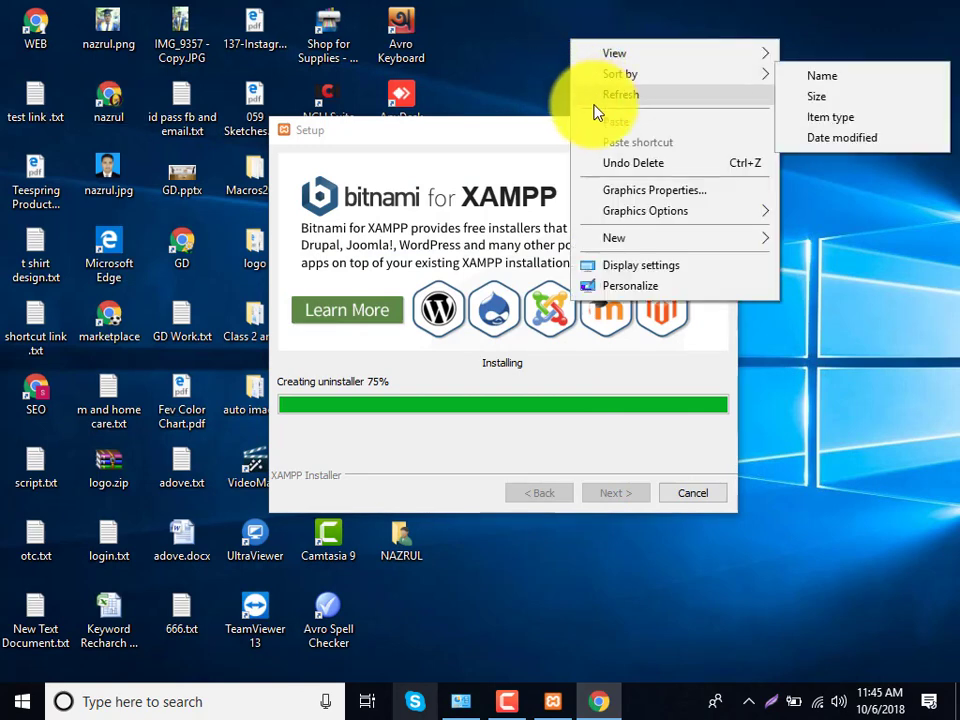
pyautogui.click(592, 92)
pyautogui.rightClick(562, 56)
pyautogui.click(587, 110)
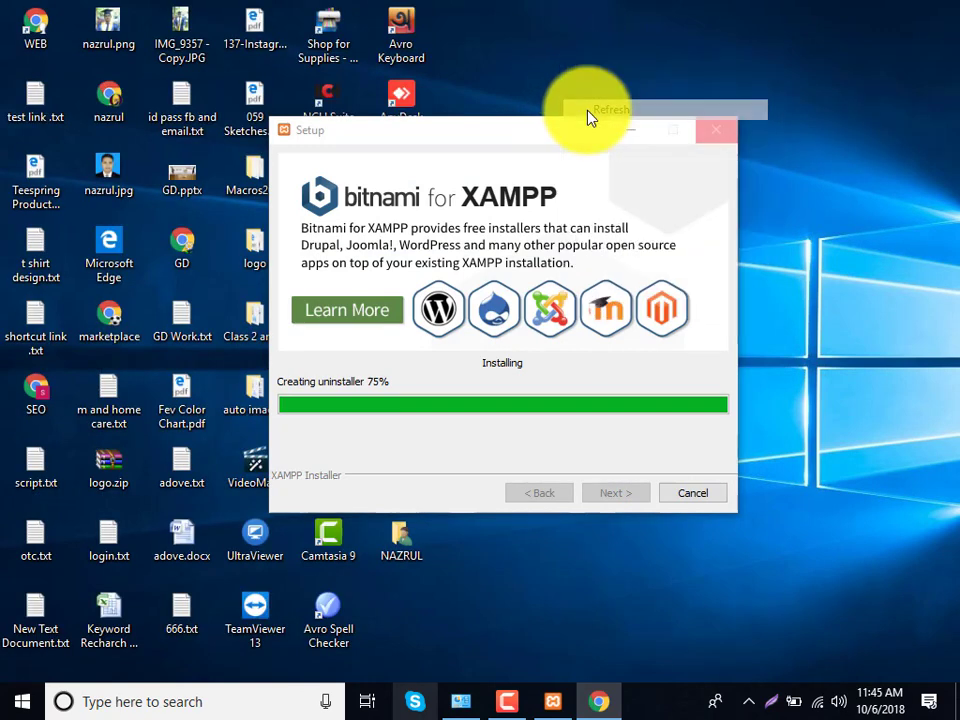
pyautogui.rightClick(555, 62)
pyautogui.click(583, 112)
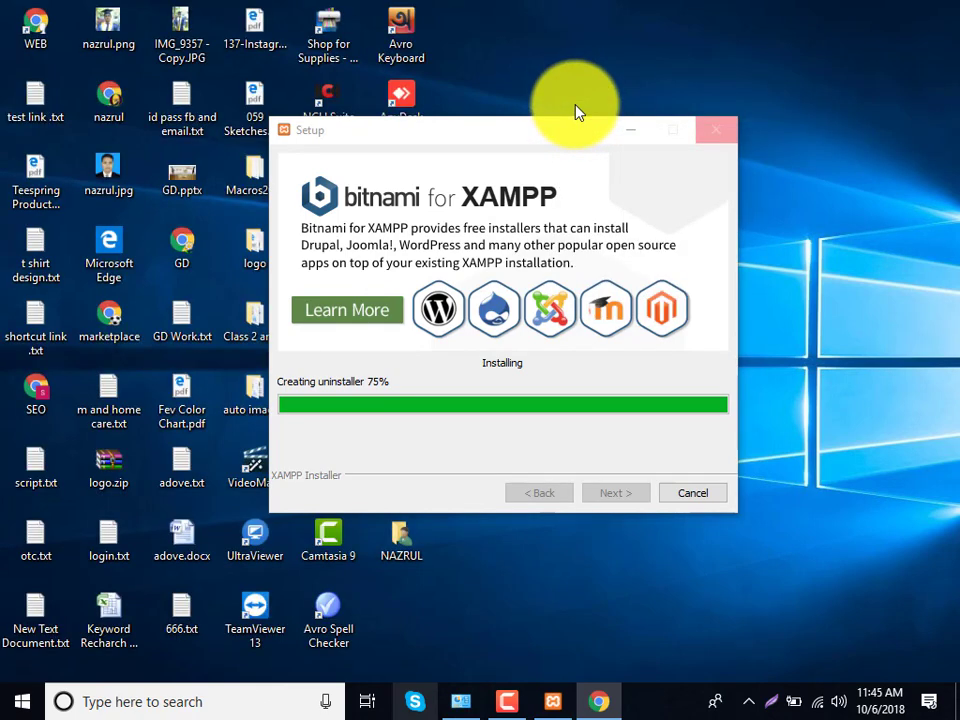
pyautogui.rightClick(552, 68)
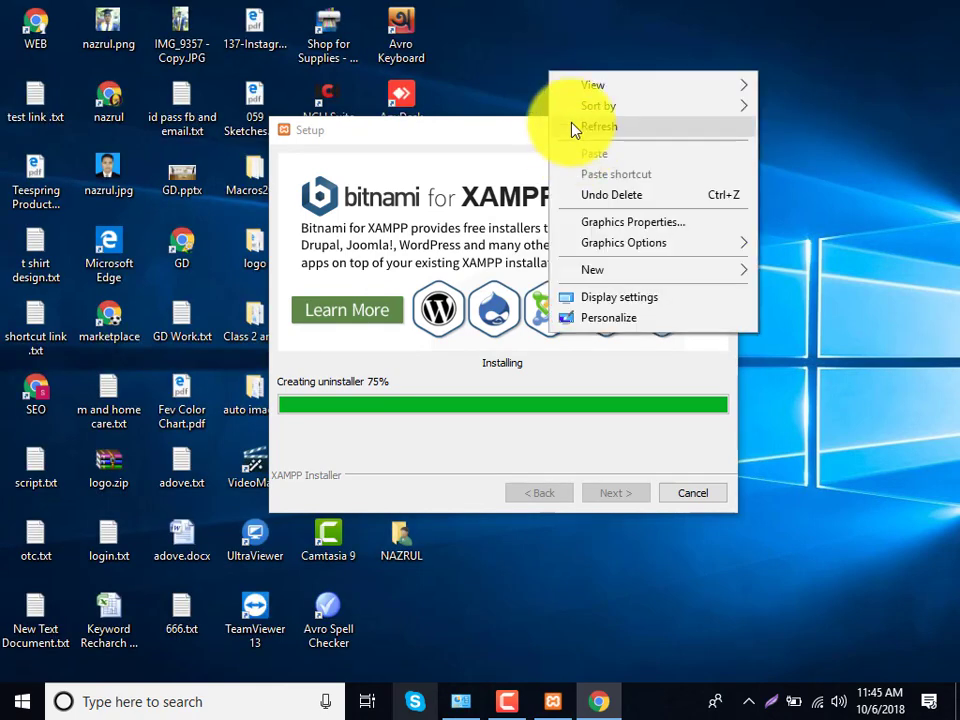
pyautogui.click(572, 124)
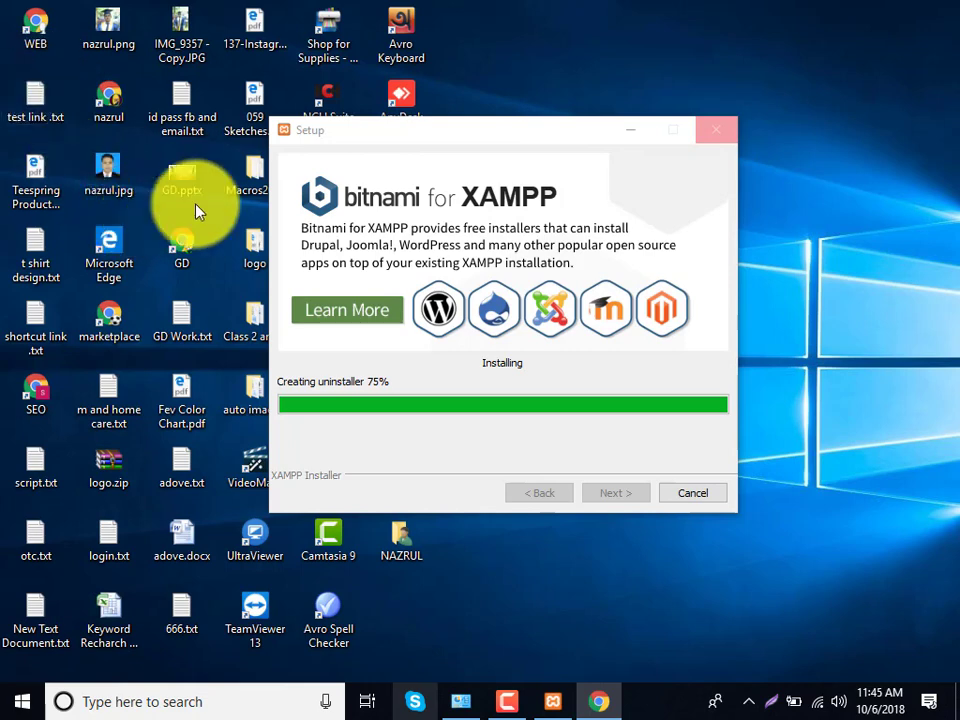
pyautogui.moveTo(446, 146); pyautogui.dragTo(578, 208)
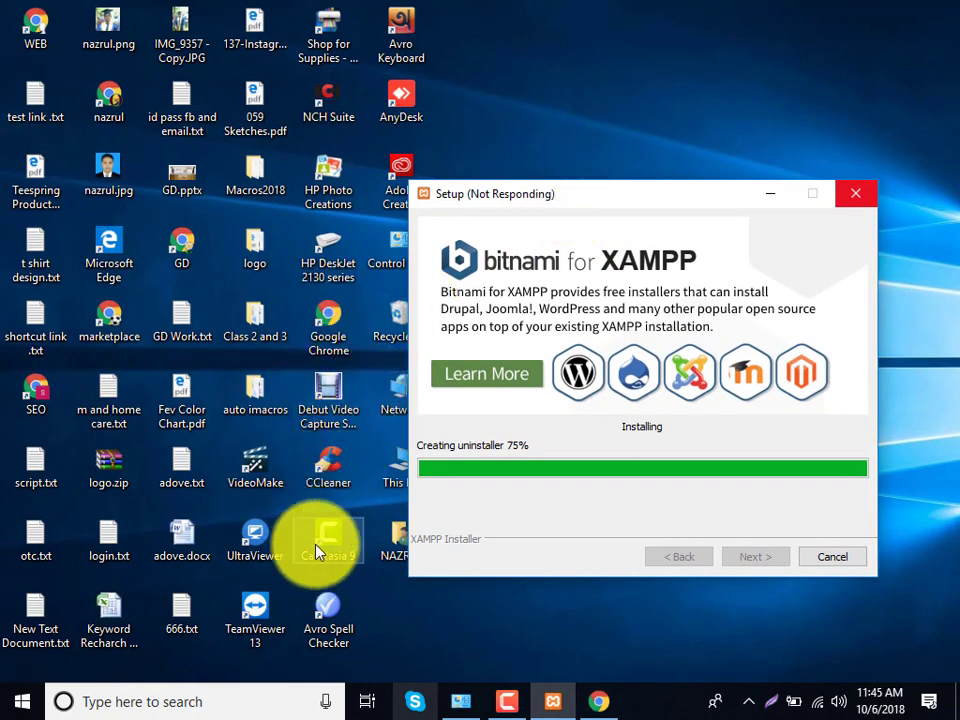
# - Open Downloads via This PC and search 'wordpres' to select wordpress-4.9.8.zip
pyautogui.doubleClick(396, 487)
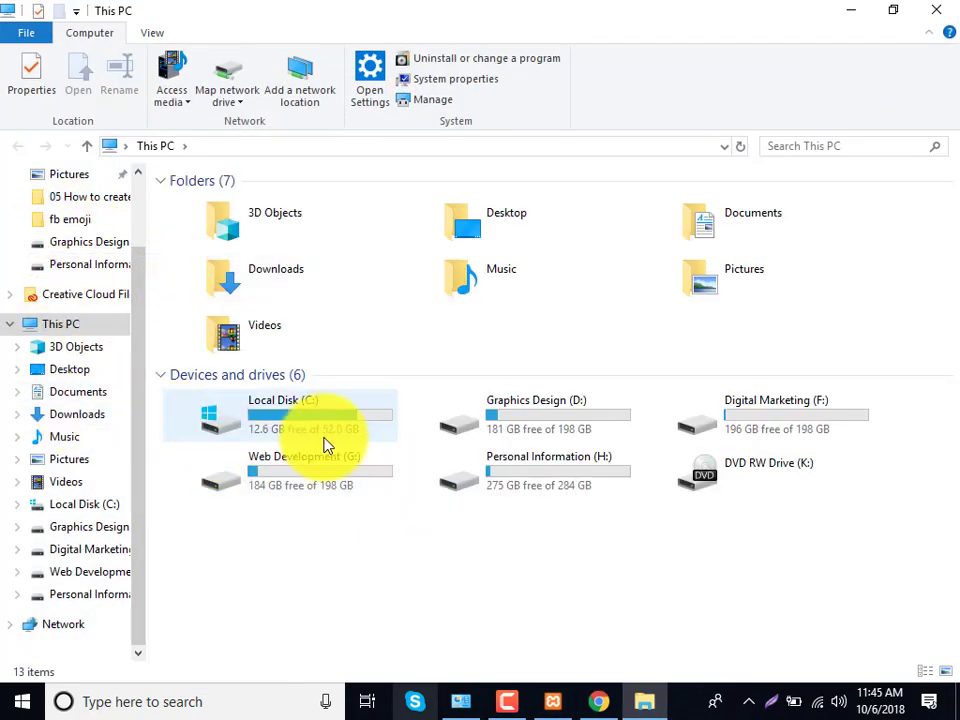
pyautogui.doubleClick(279, 266)
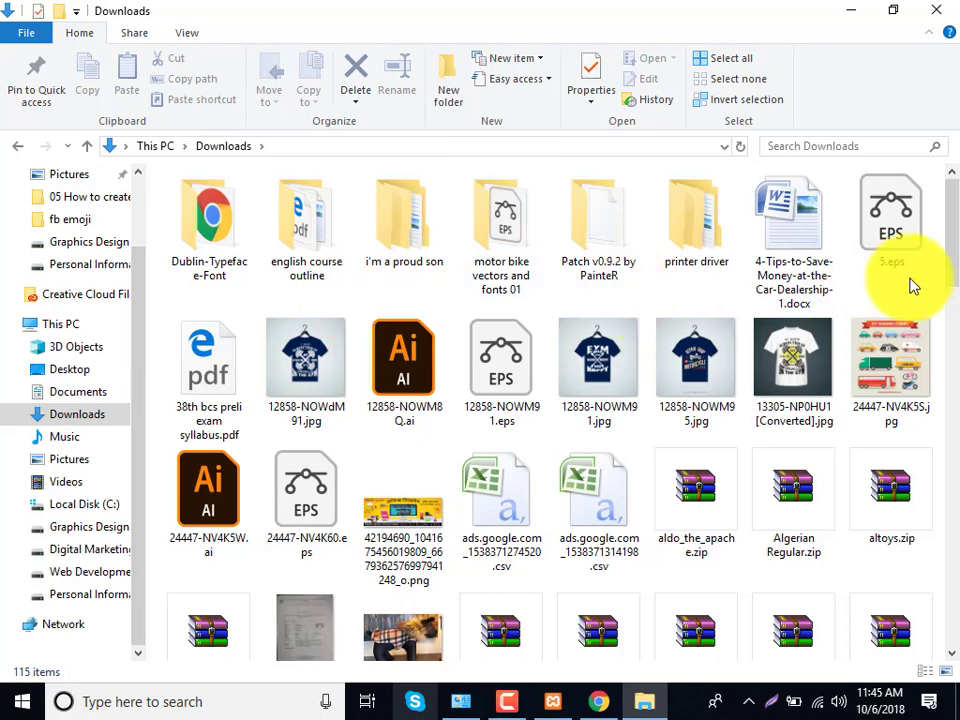
pyautogui.moveTo(279, 399)
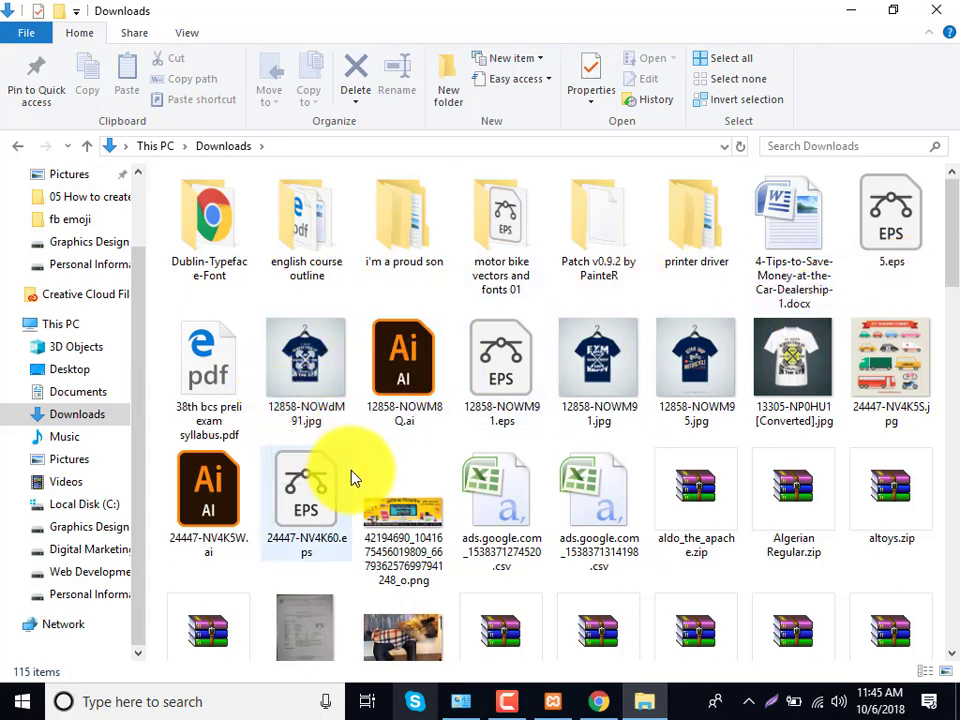
pyautogui.scroll(-3, 497, 476)
pyautogui.scroll(3, 510, 478)
pyautogui.scroll(-10, 510, 478)
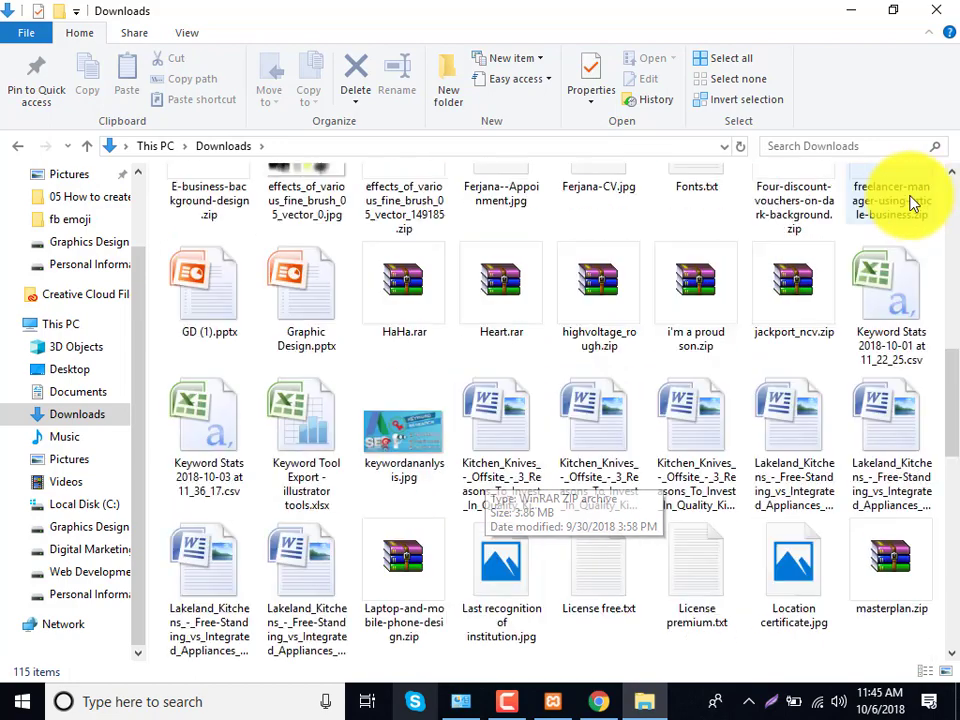
pyautogui.click(830, 152)
pyautogui.write('wo')
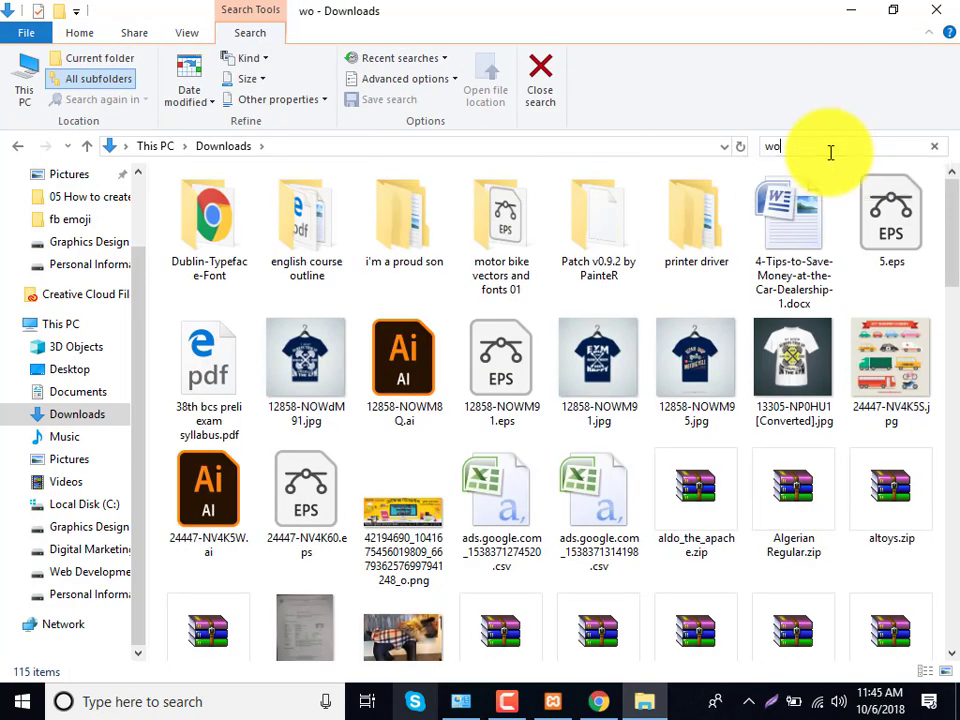
pyautogui.write('rd')
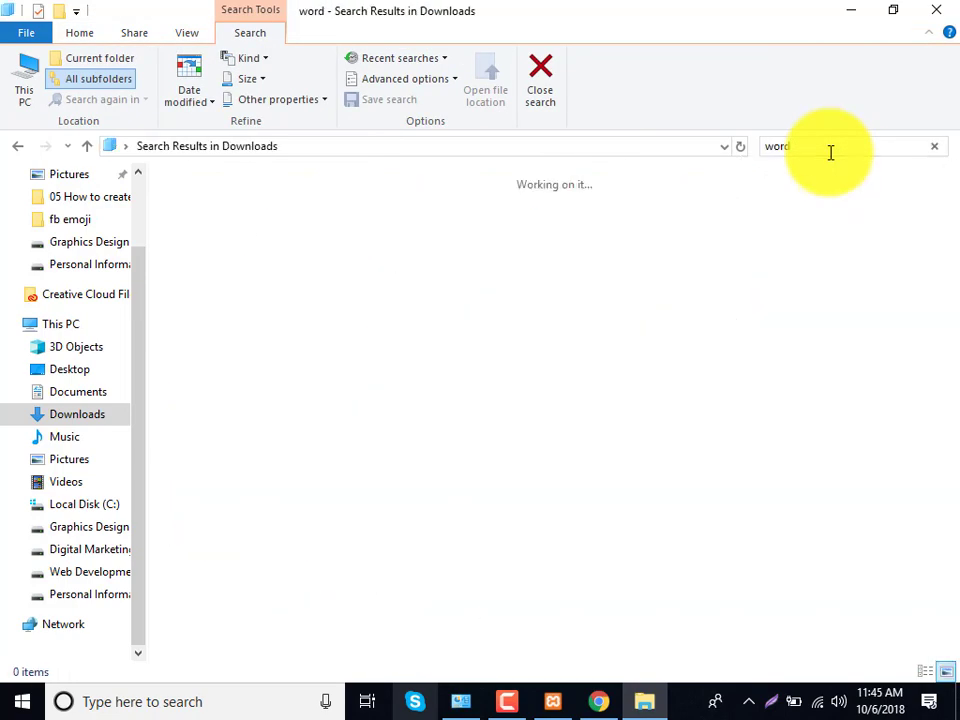
pyautogui.write('press')
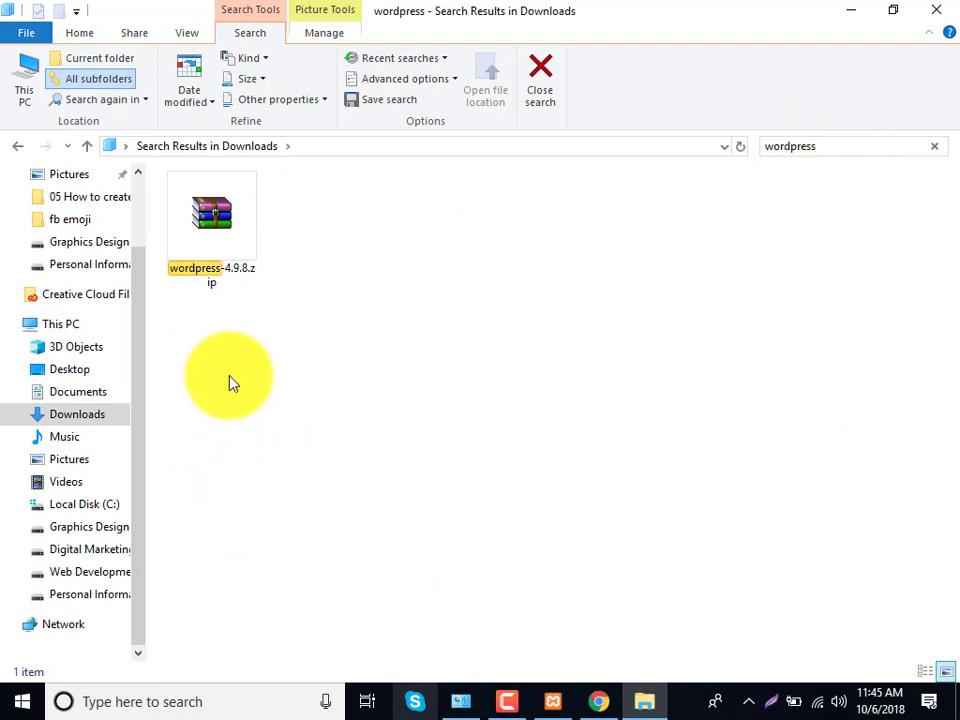
pyautogui.click(215, 240)
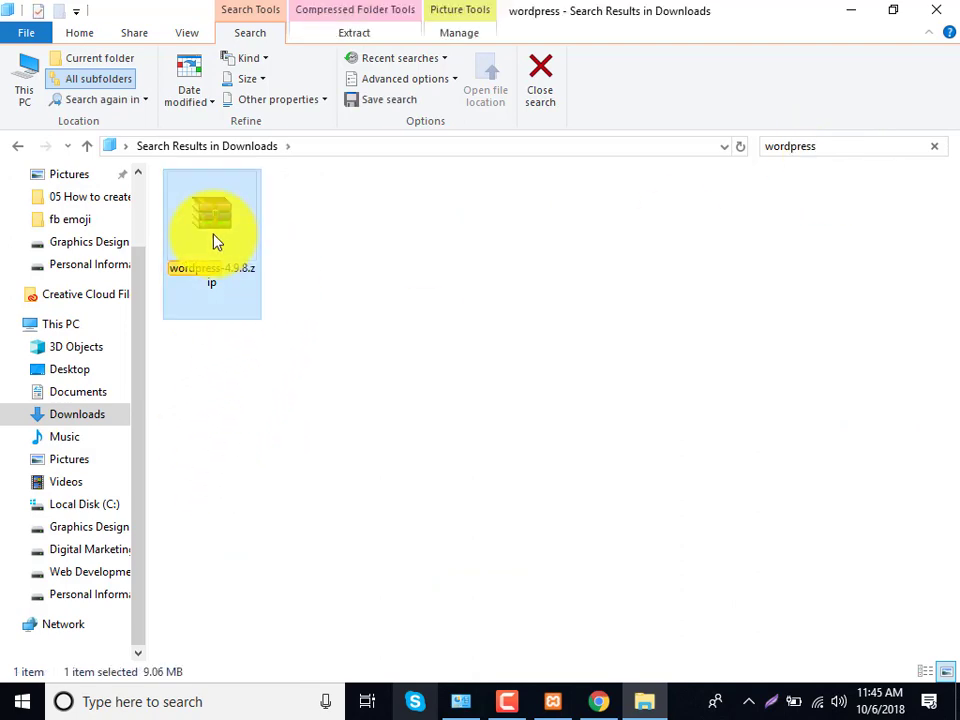
# - Extract wordpress-4.9.8.zip here with WinRAR and select the new wordpress folder
pyautogui.rightClick(213, 240)
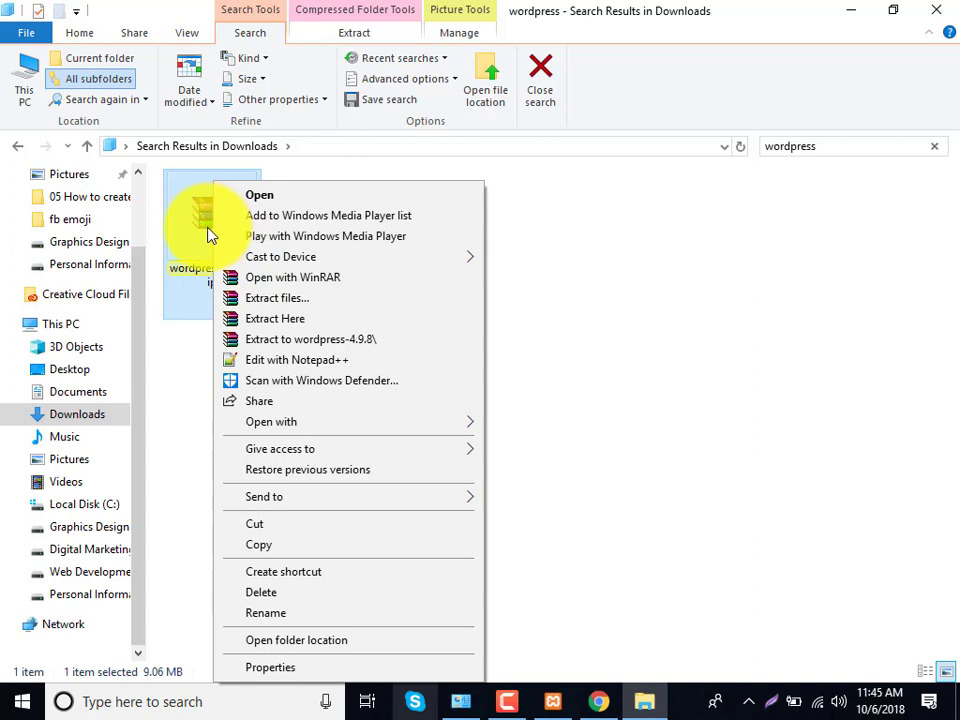
pyautogui.click(284, 318)
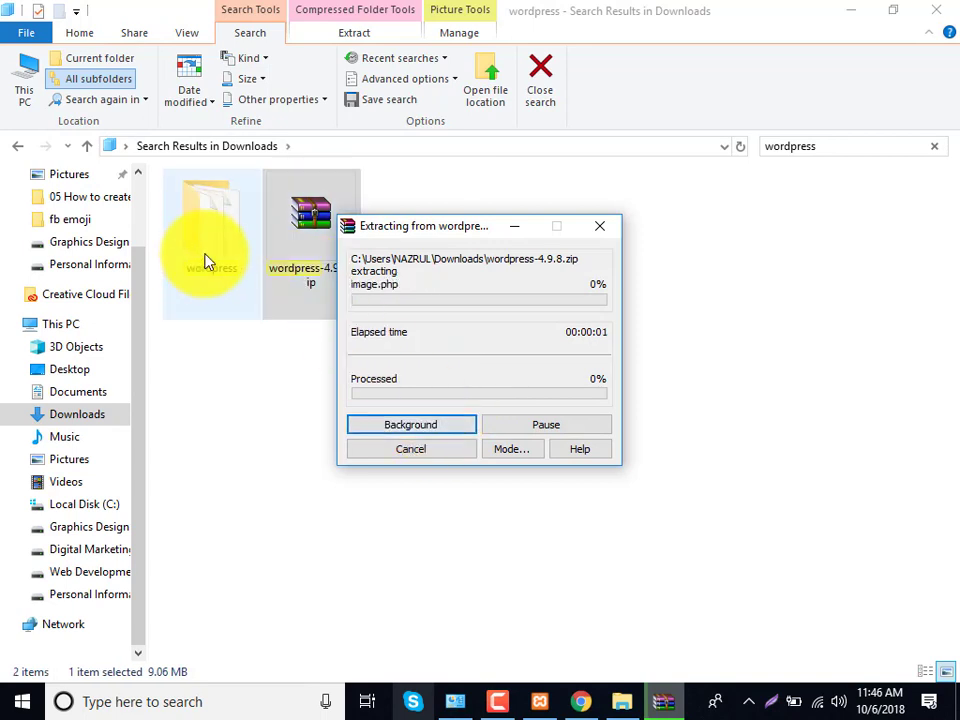
pyautogui.click(206, 261)
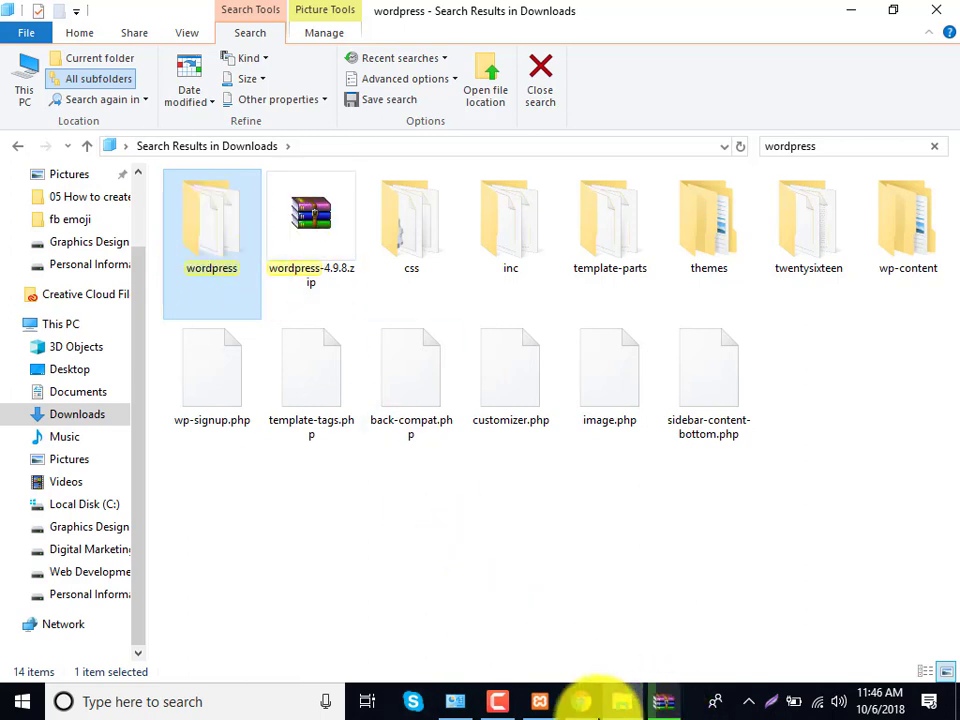
# - Finish XAMPP Setup, save English (US flag) as the language, and open the Control Panel
pyautogui.click(535, 705)
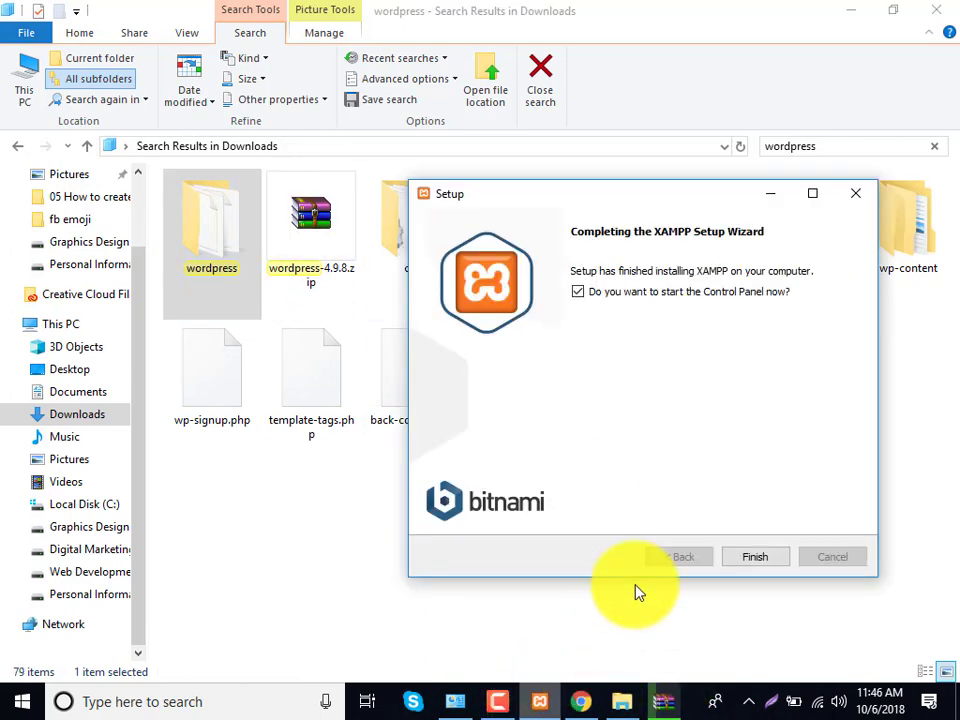
pyautogui.moveTo(655, 195); pyautogui.dragTo(385, 85)
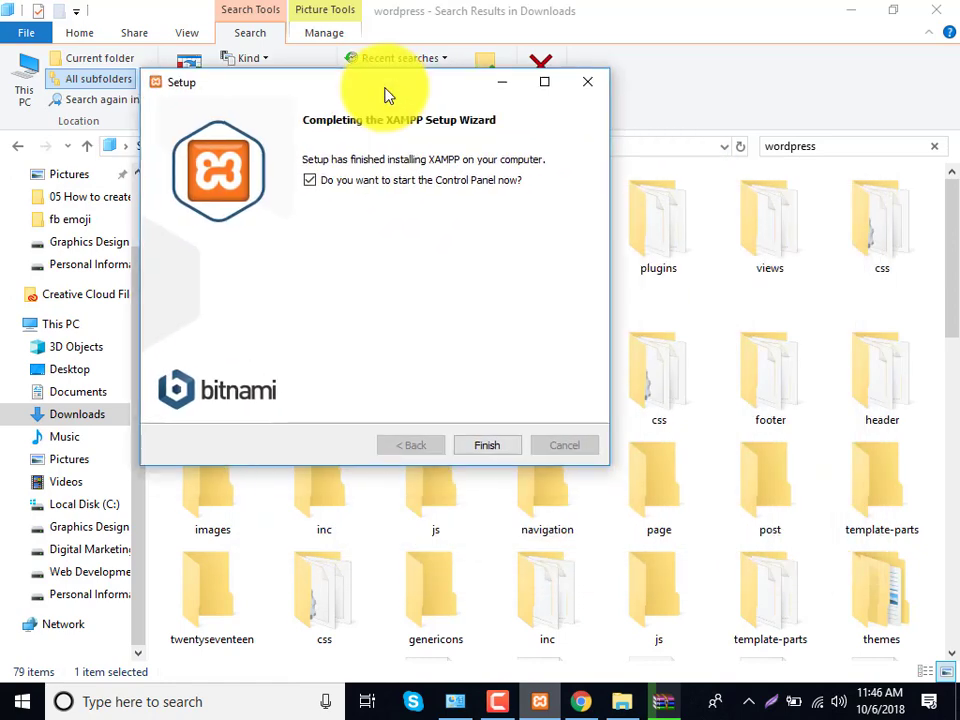
pyautogui.click(487, 446)
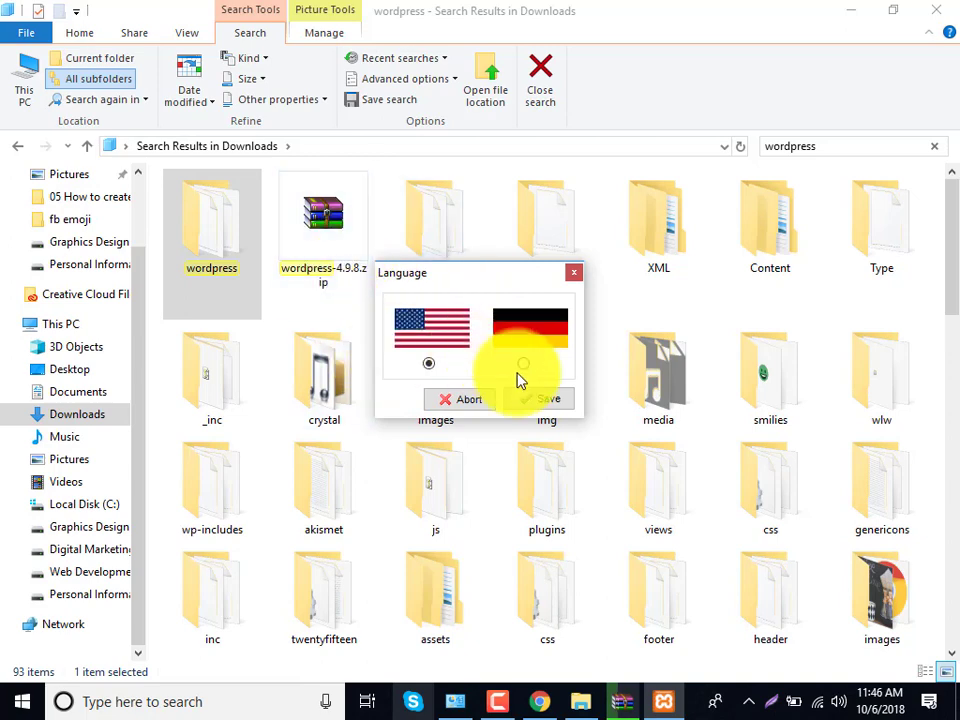
pyautogui.click(556, 408)
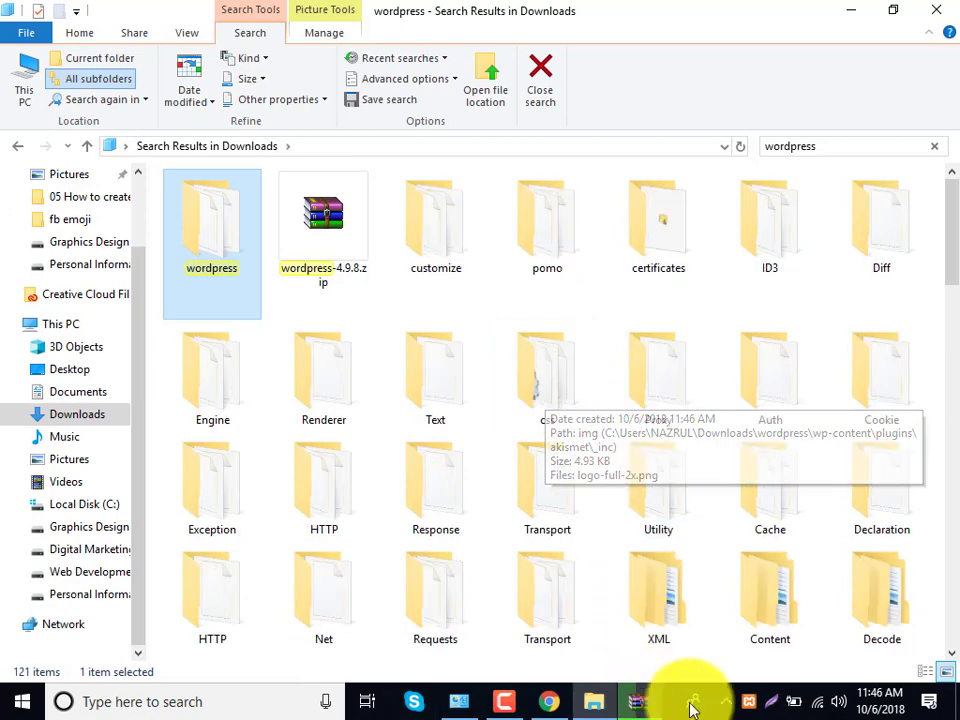
pyautogui.click(746, 703)
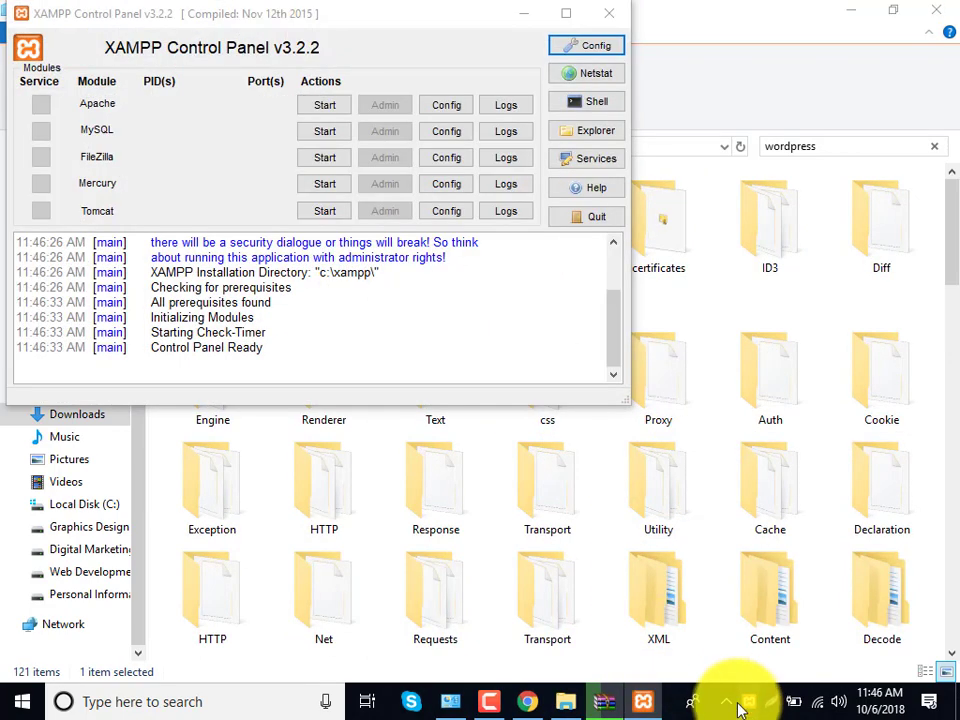
# - Start Apache and MySQL, then minimize the Control Panel and return to Chrome
pyautogui.moveTo(326, 26); pyautogui.dragTo(358, 61)
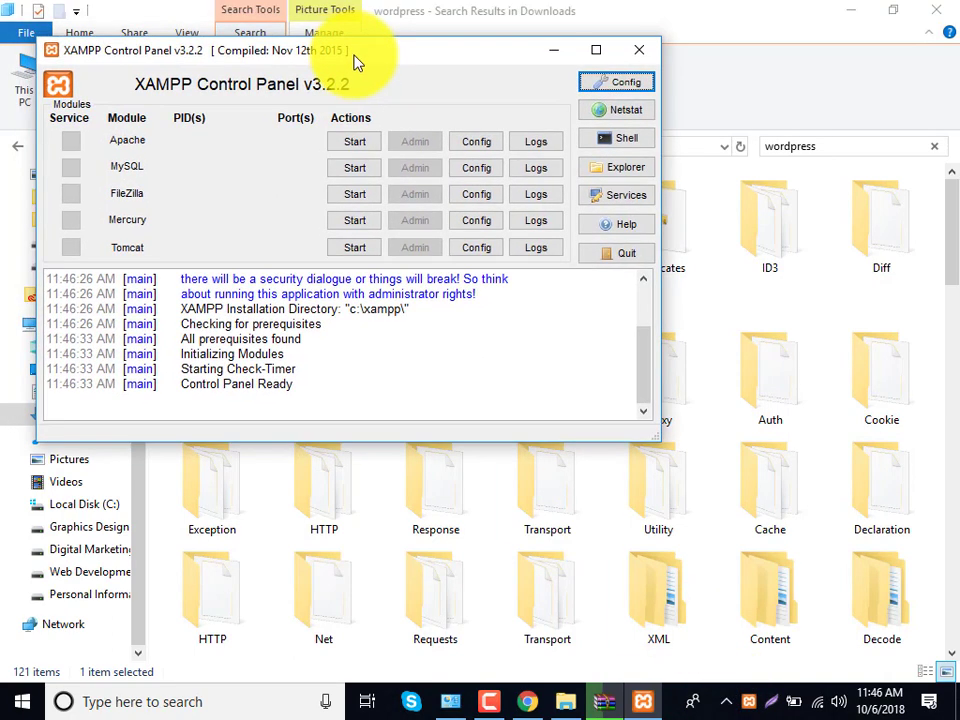
pyautogui.click(362, 145)
pyautogui.click(370, 170)
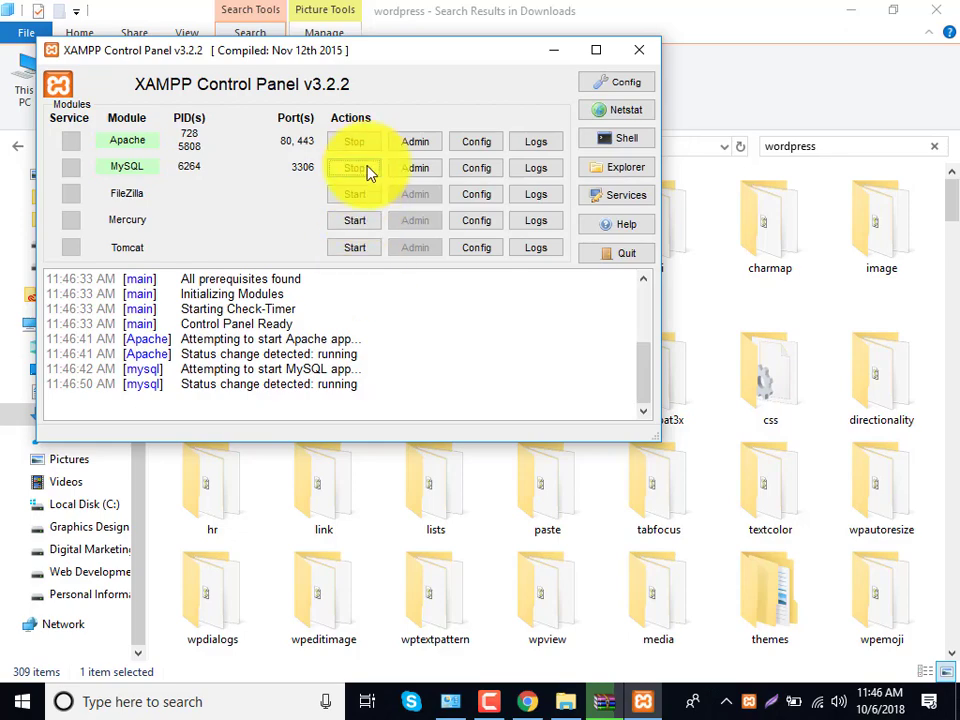
pyautogui.click(552, 50)
pyautogui.click(527, 700)
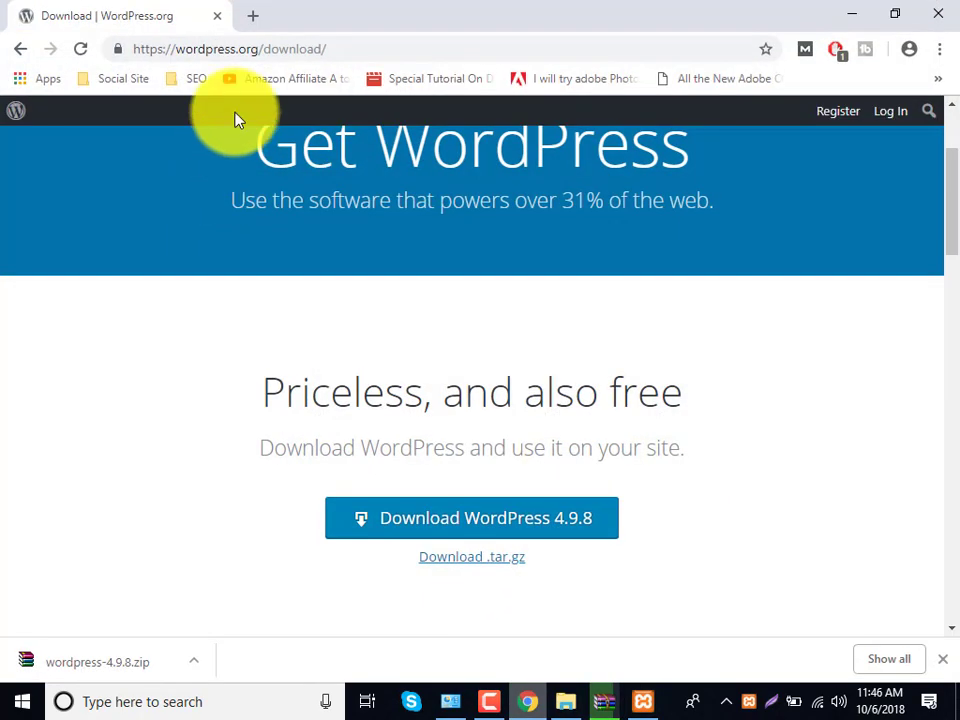
# - Load localhost in a new tab and close the Google search results tab
pyautogui.click(225, 55)
pyautogui.write('loca')
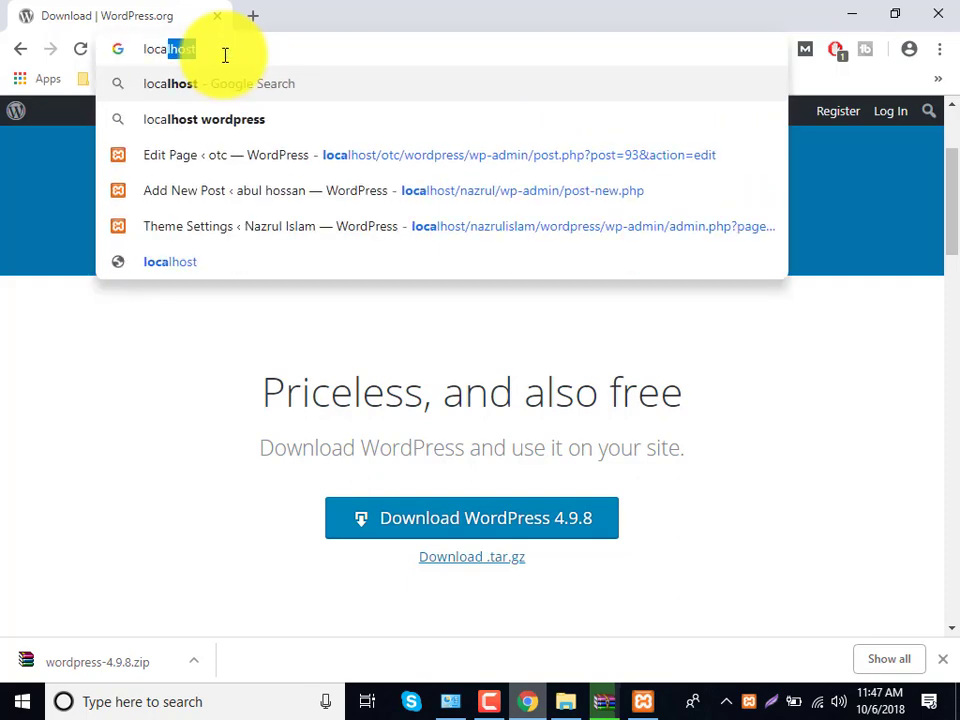
pyautogui.press('Return')
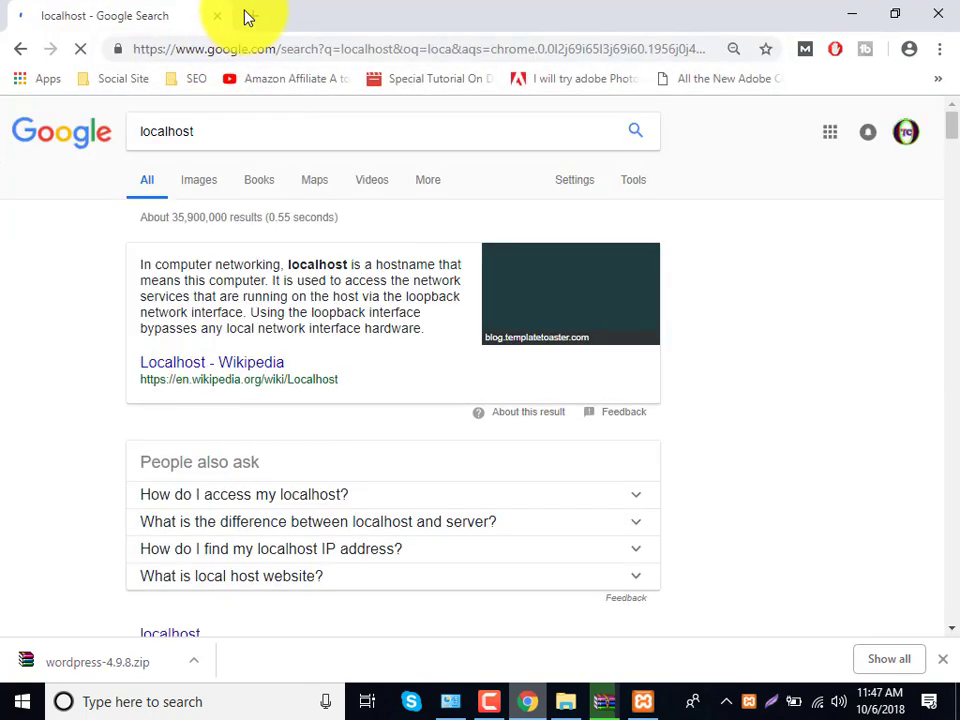
pyautogui.click(250, 16)
pyautogui.write('locak')
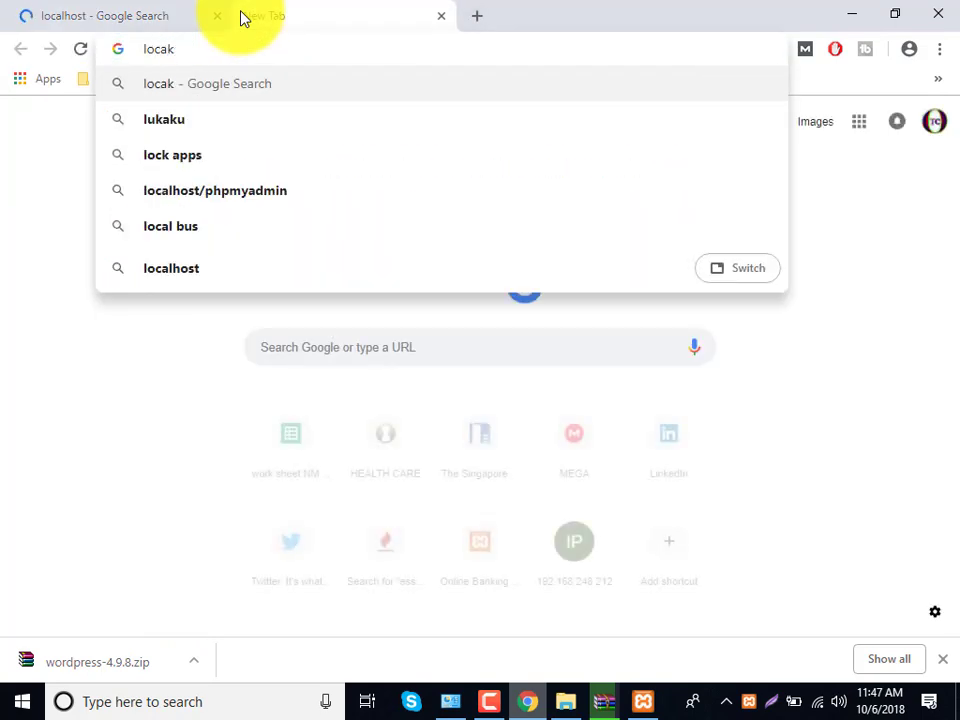
pyautogui.press('BackSpace')
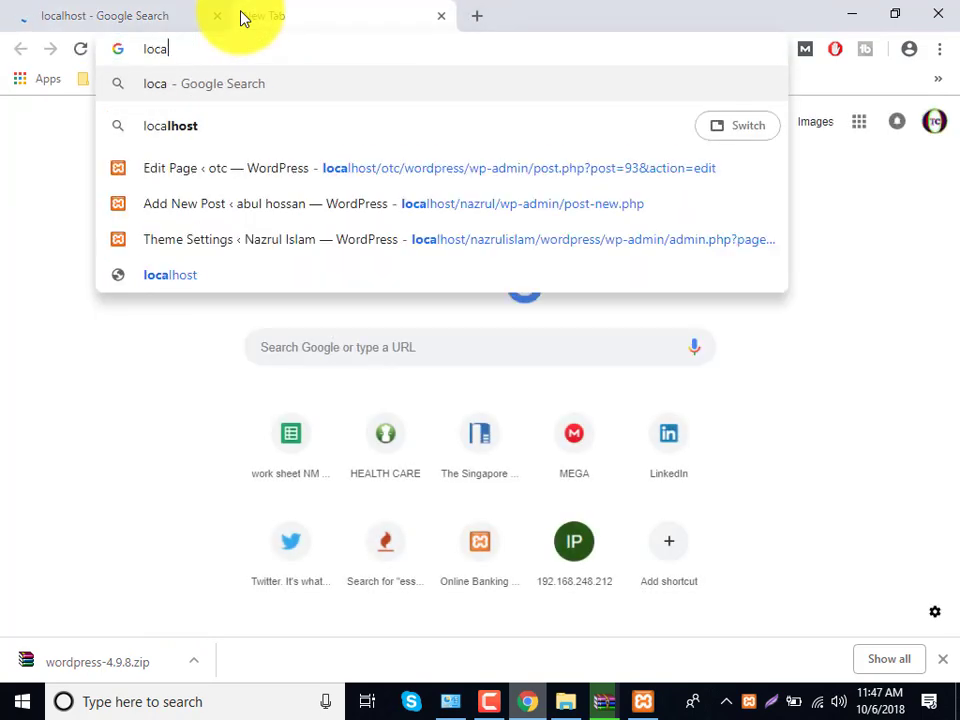
pyautogui.write('lhost')
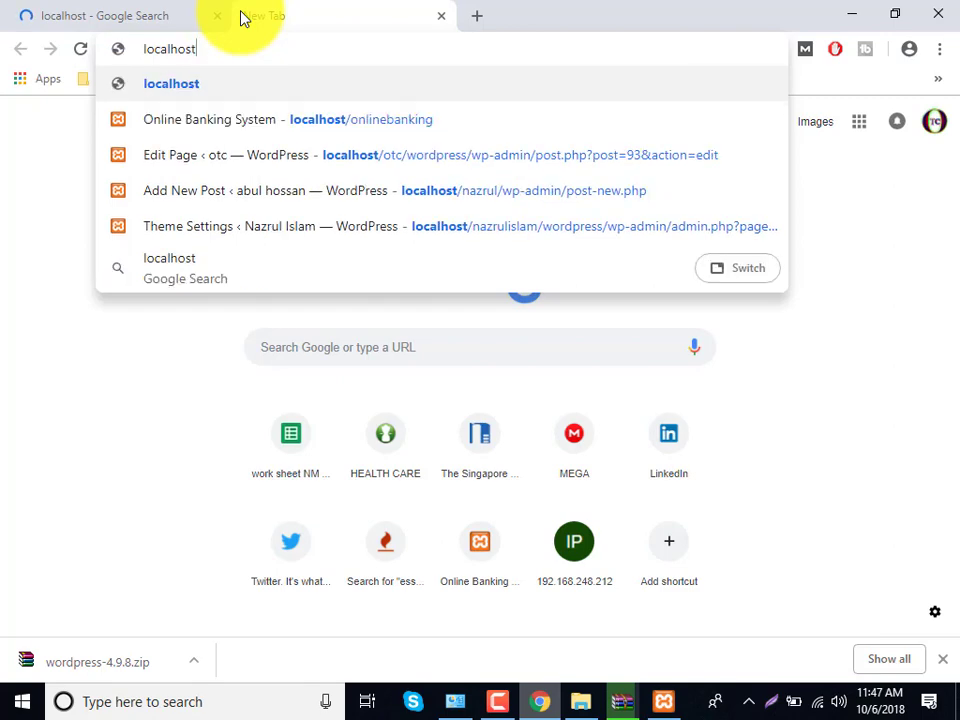
pyautogui.press('Return')
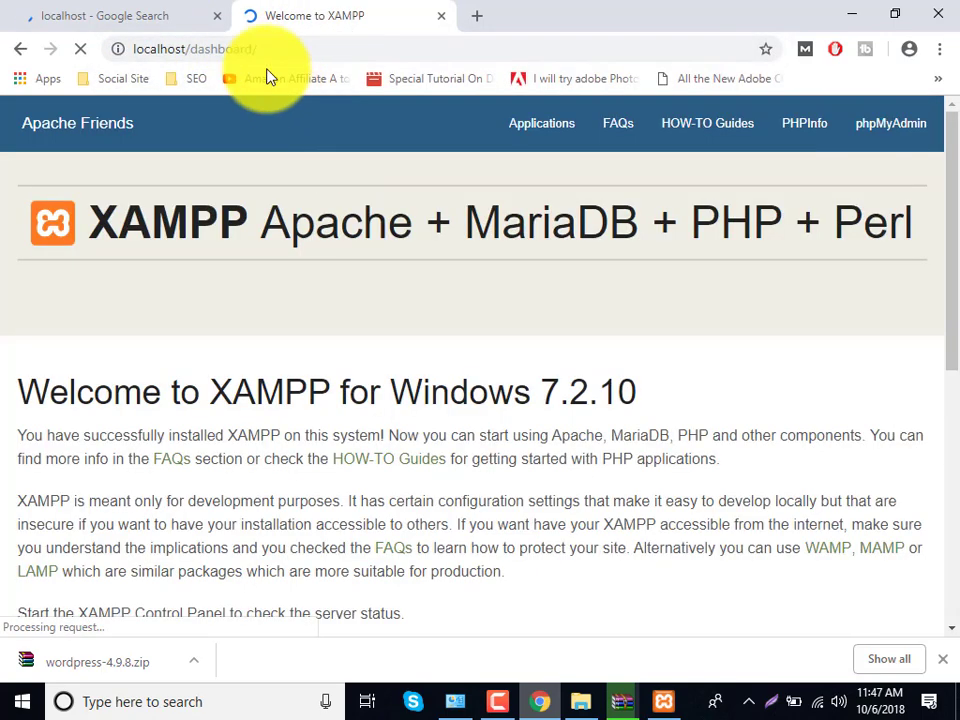
pyautogui.click(205, 20)
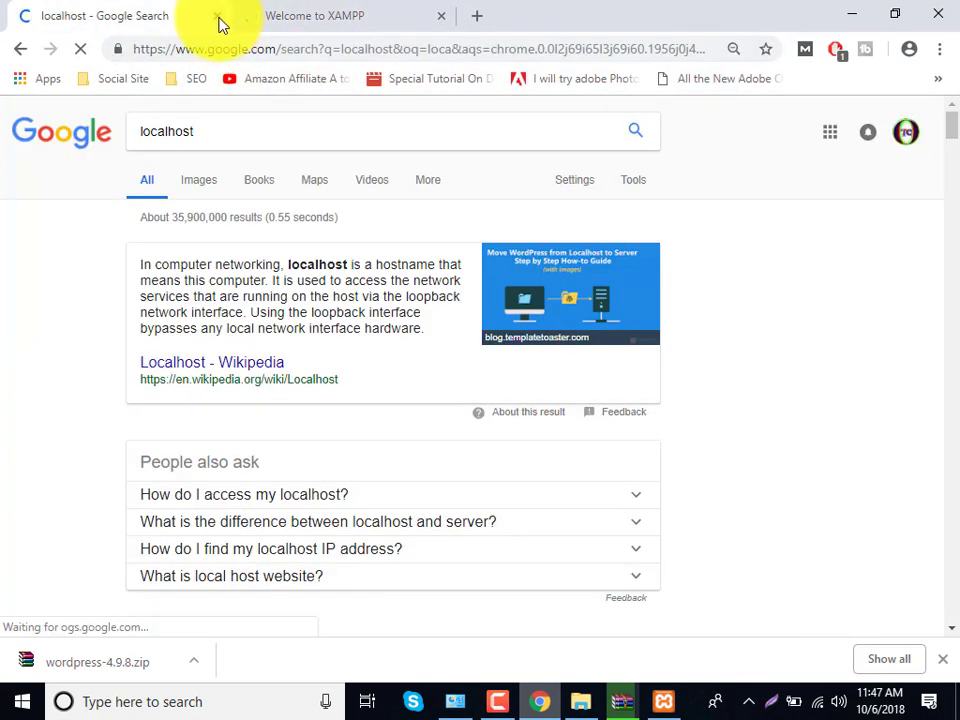
pyautogui.click(218, 16)
# - Check the XAMPP Control Panel, then minimize it and return to the localhost dashboard
pyautogui.click(668, 701)
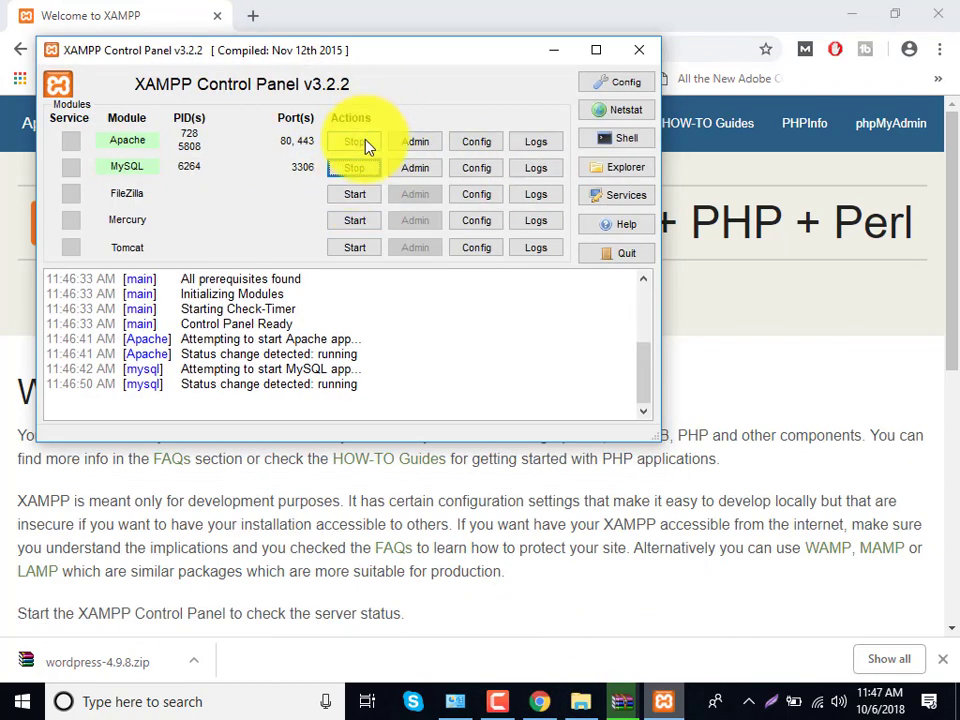
pyautogui.click(128, 12)
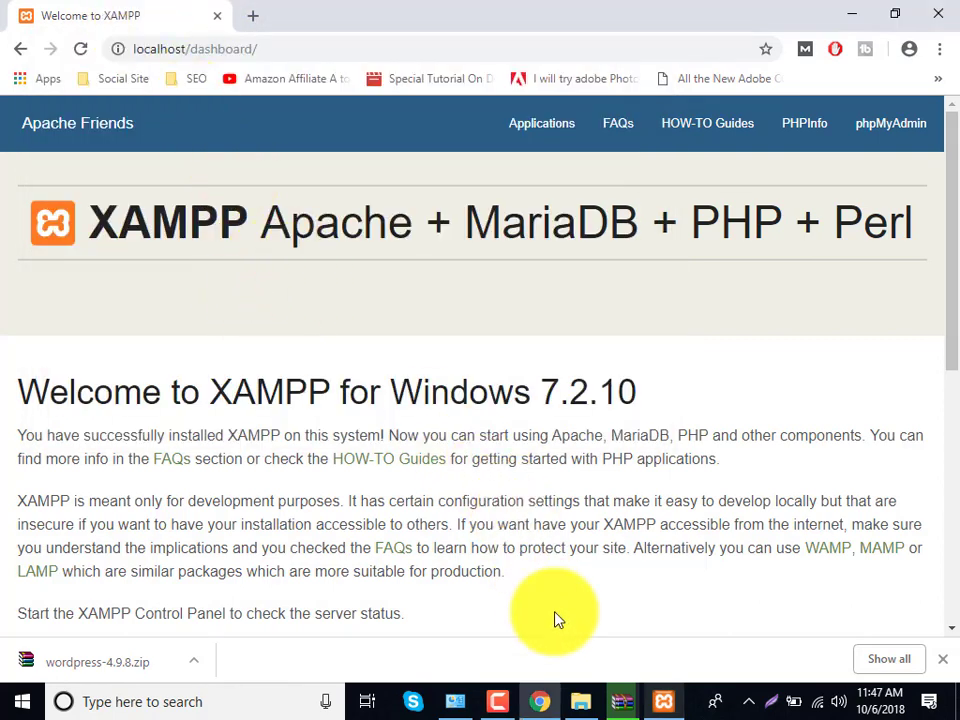
pyautogui.click(664, 703)
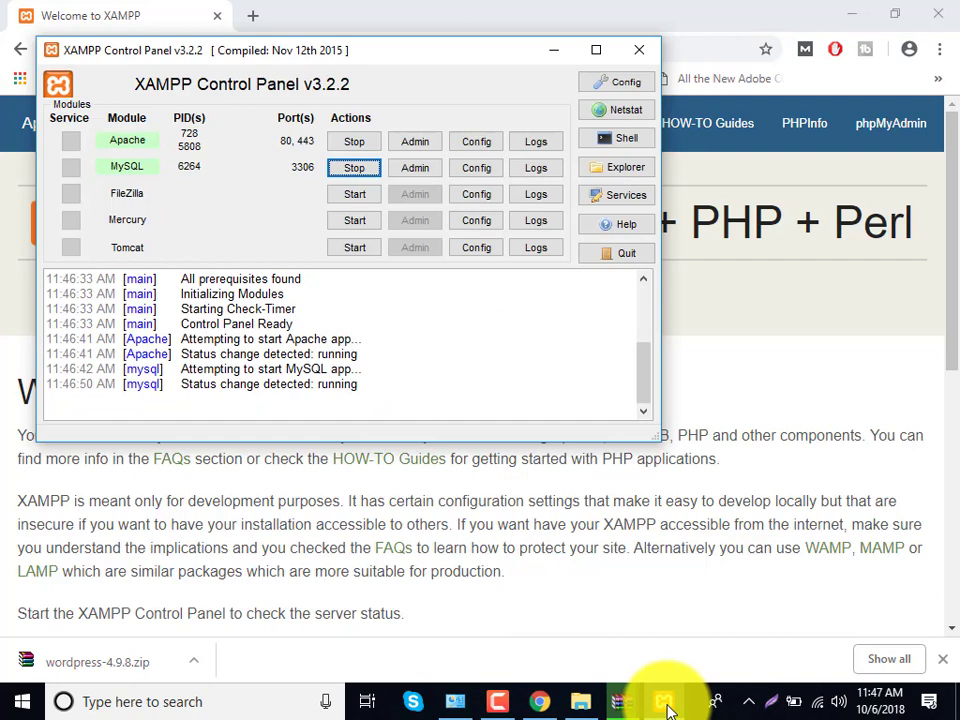
pyautogui.click(553, 50)
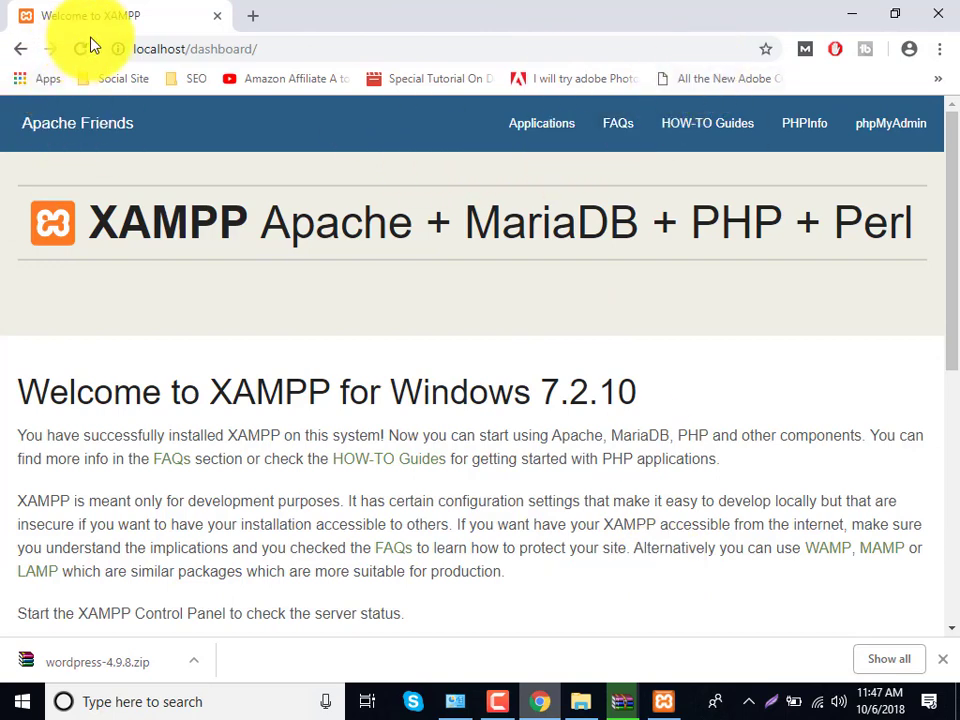
pyautogui.click(135, 48)
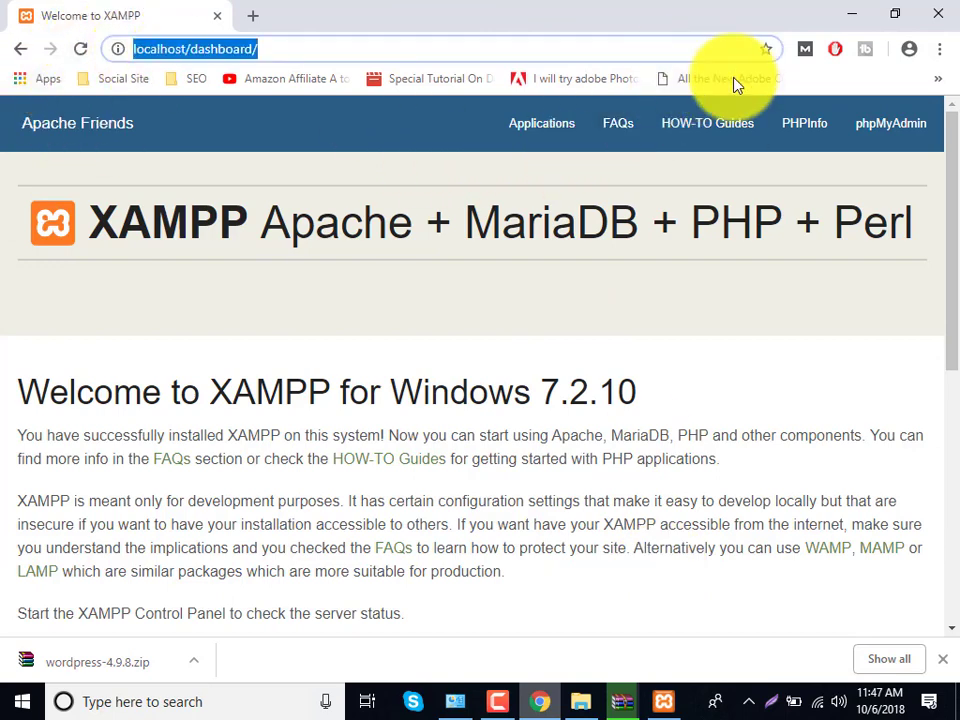
# - Review the PHPInfo page, then close its tab, keeping only the dashboard
pyautogui.click(816, 121)
pyautogui.scroll(-1, 439, 314)
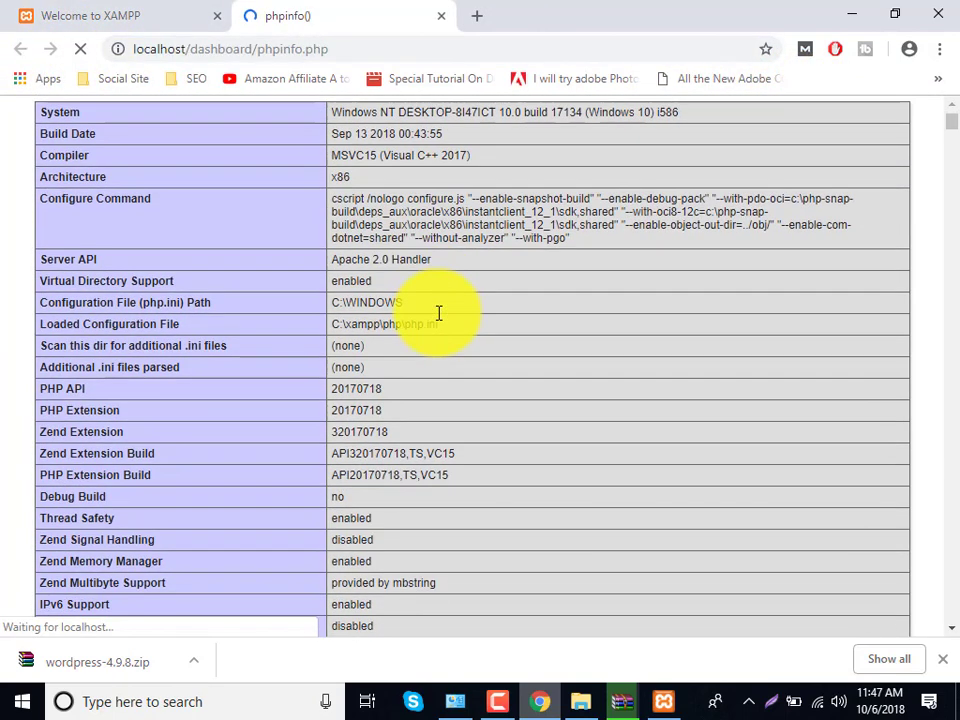
pyautogui.scroll(-13, 439, 326)
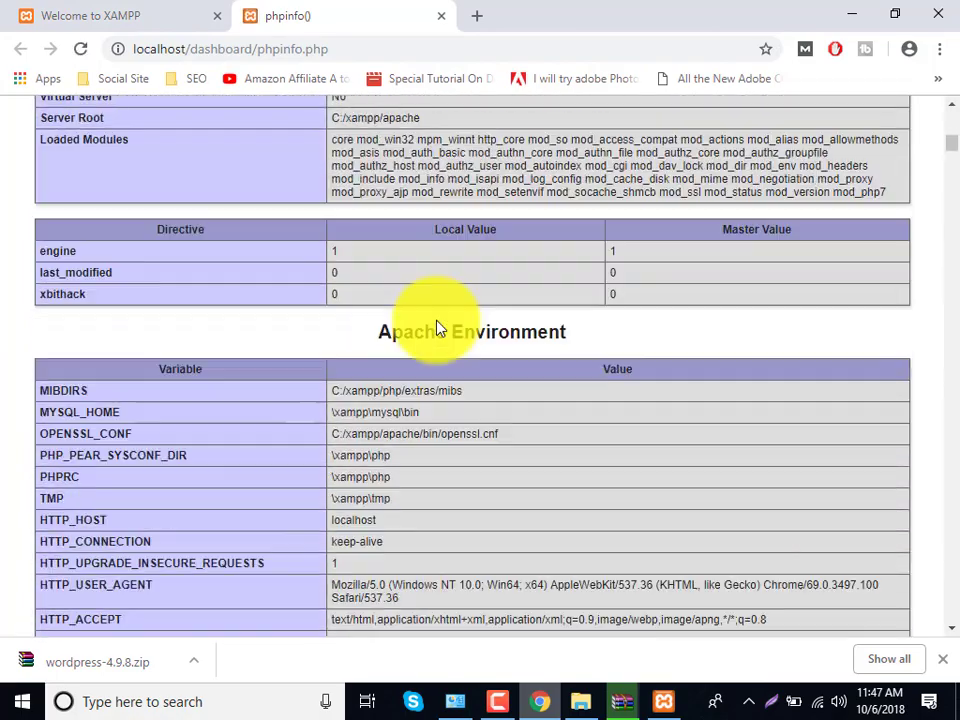
pyautogui.scroll(-20, 439, 327)
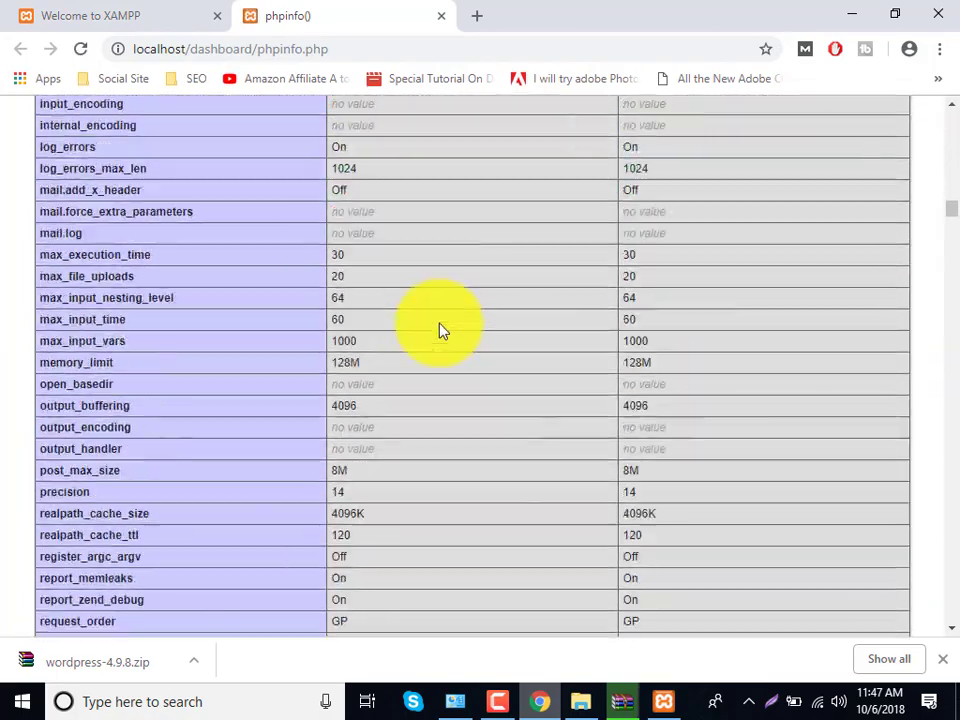
pyautogui.scroll(-20, 437, 331)
pyautogui.scroll(9, 437, 331)
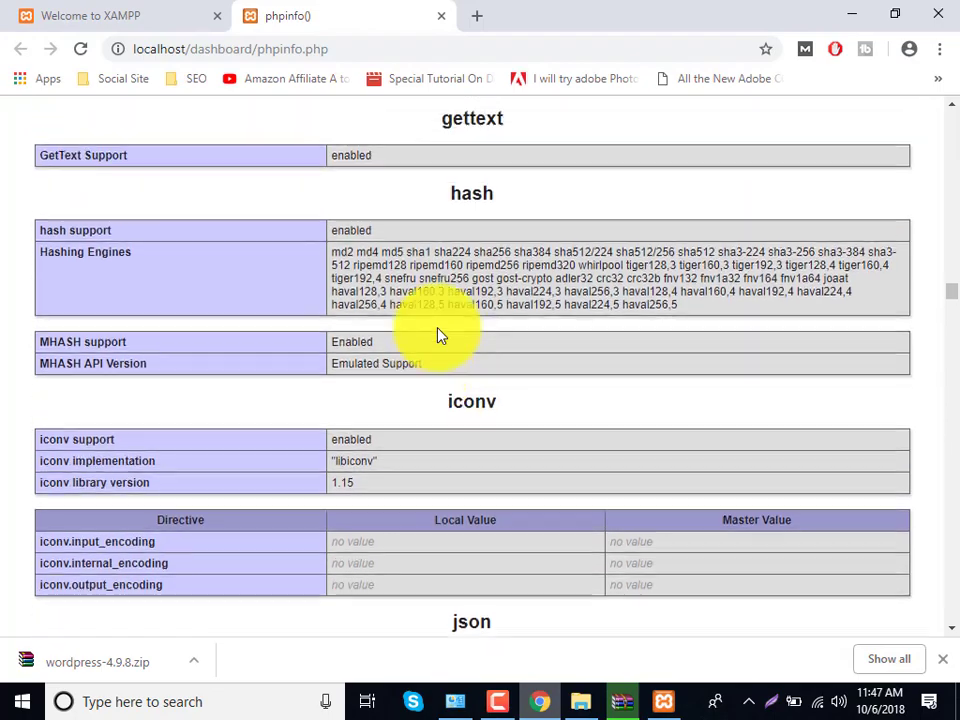
pyautogui.moveTo(951, 285); pyautogui.dragTo(943, 118)
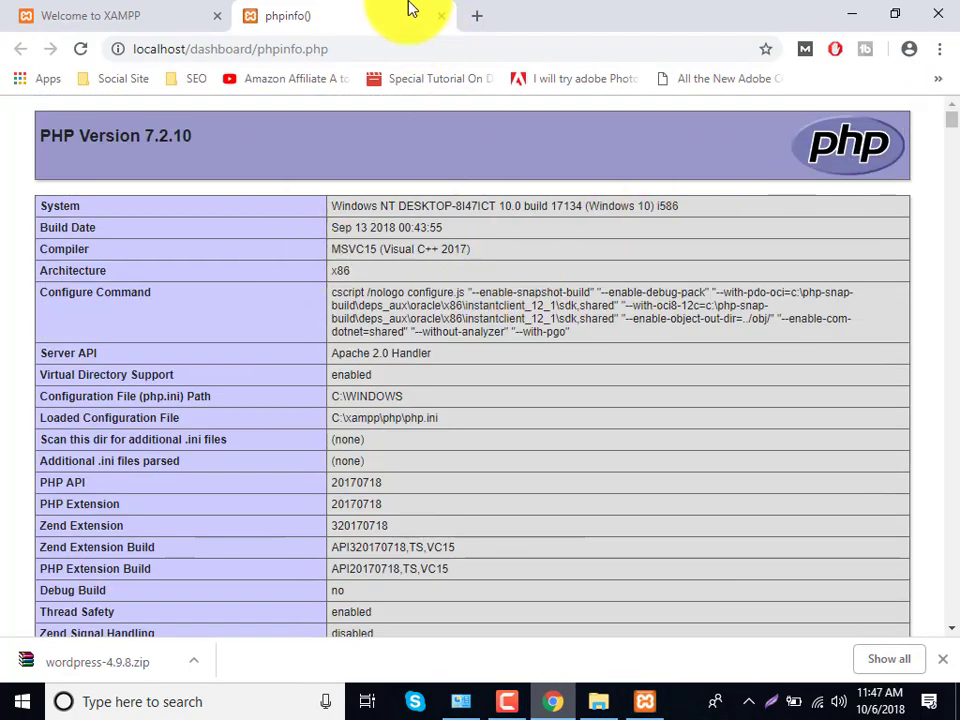
pyautogui.click(111, 13)
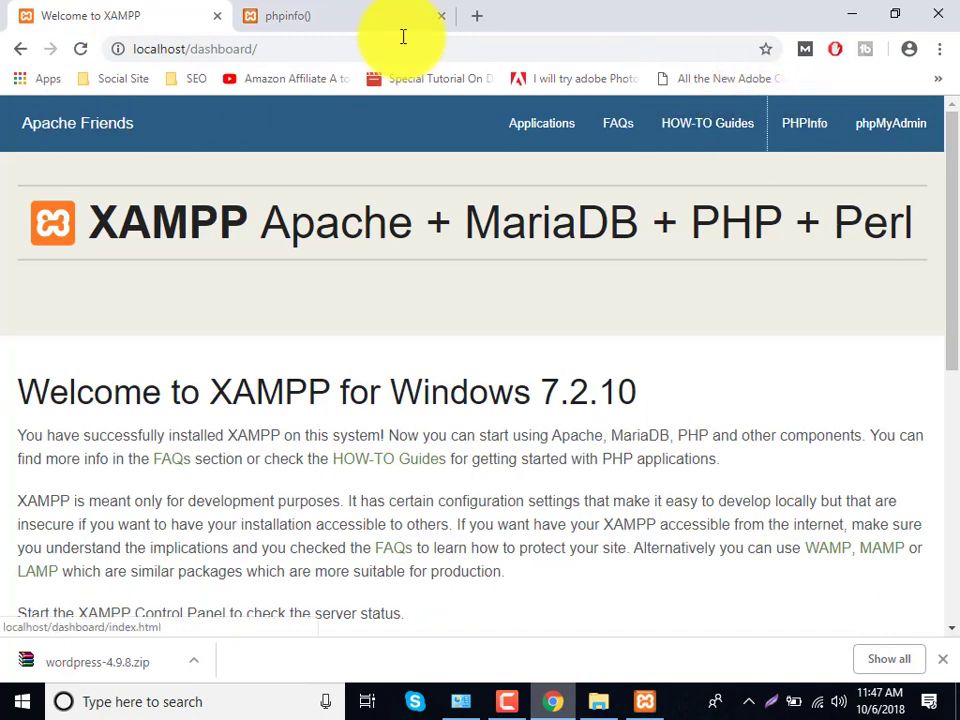
pyautogui.click(442, 17)
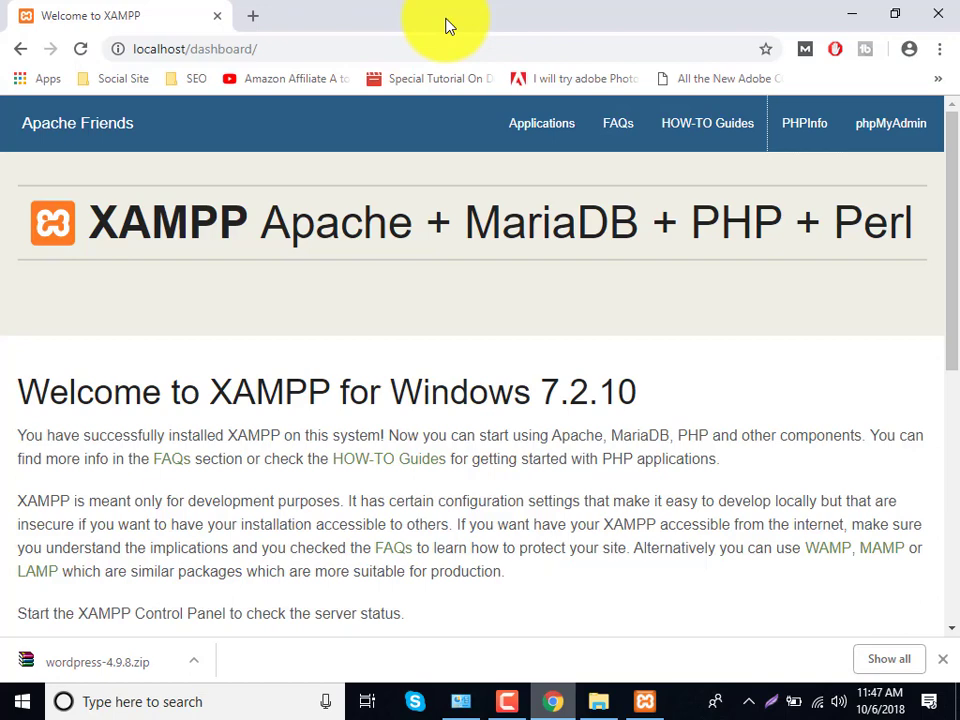
# - Open phpMyAdmin from the dashboard and create an empty database named 'wordpress'
pyautogui.click(193, 47)
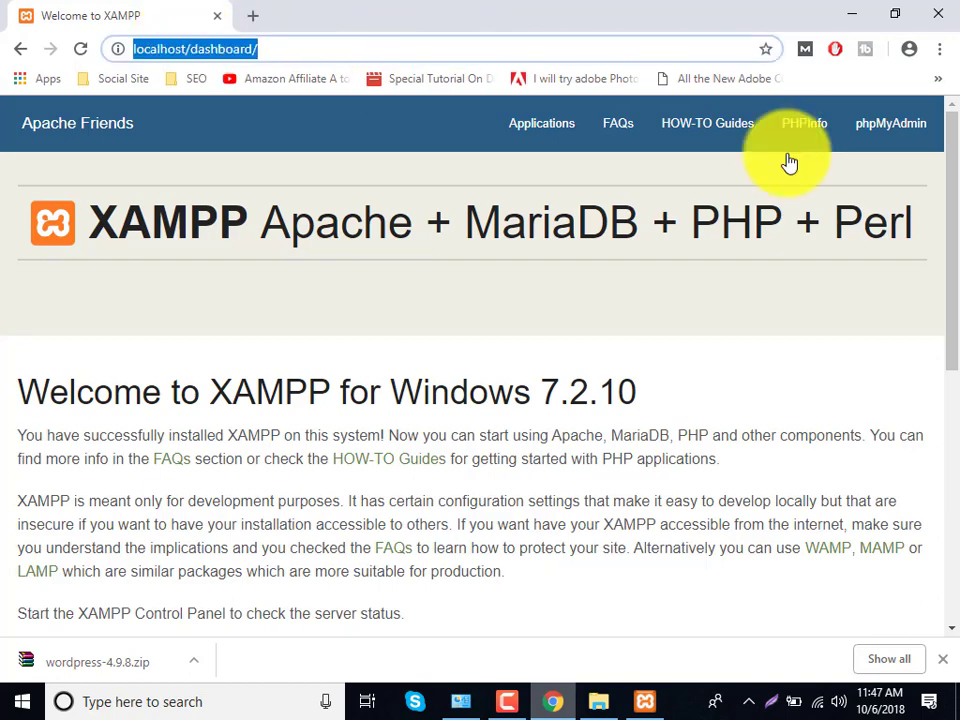
pyautogui.click(892, 125)
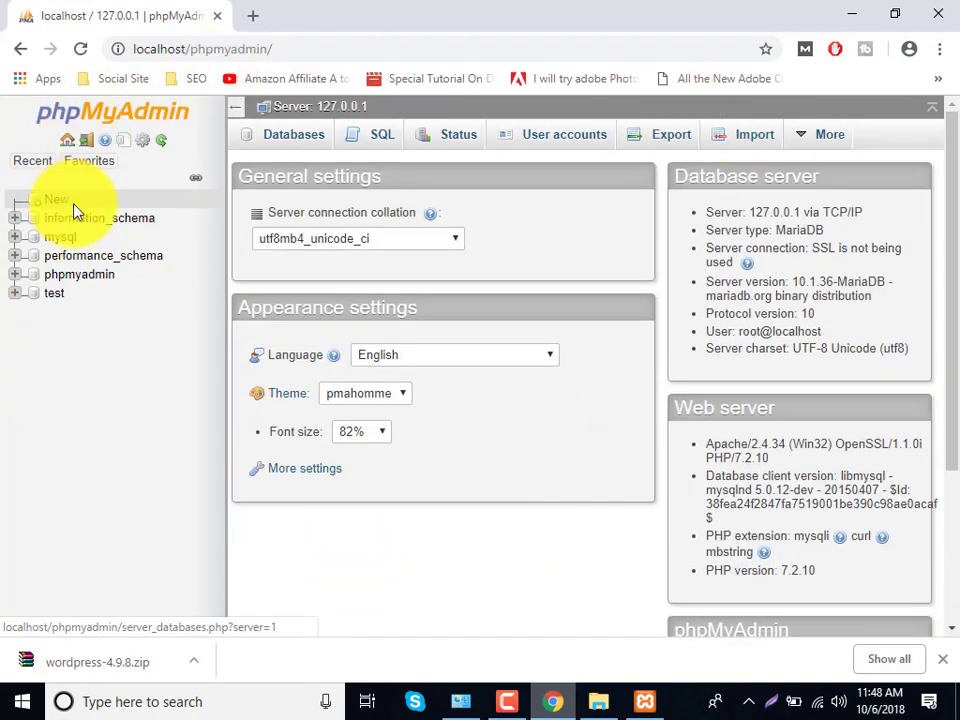
pyautogui.click(70, 211)
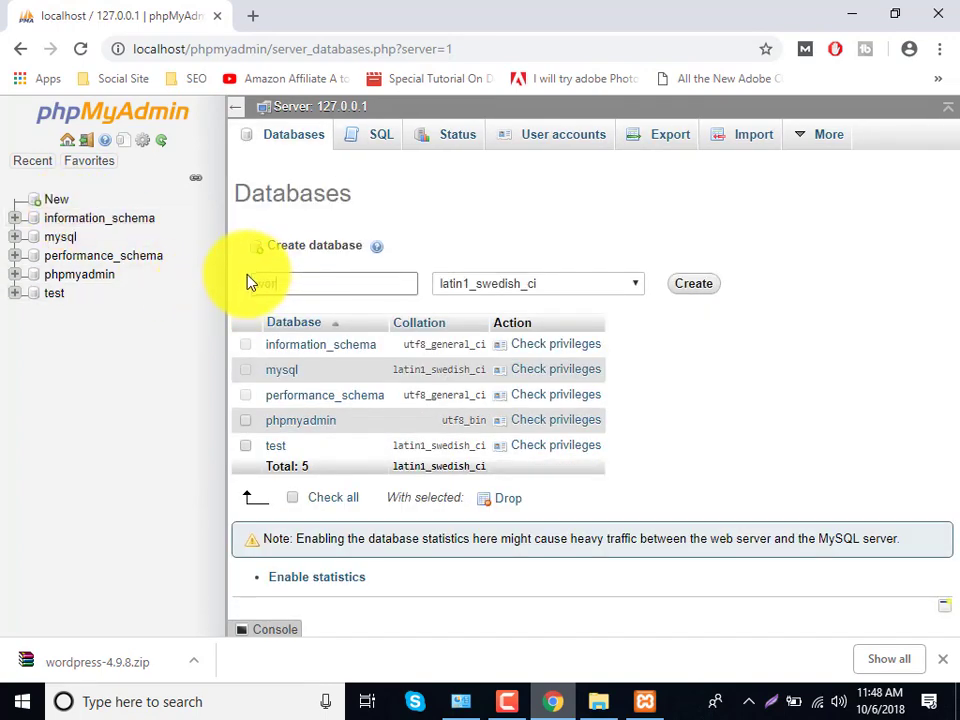
pyautogui.write('wordpress')
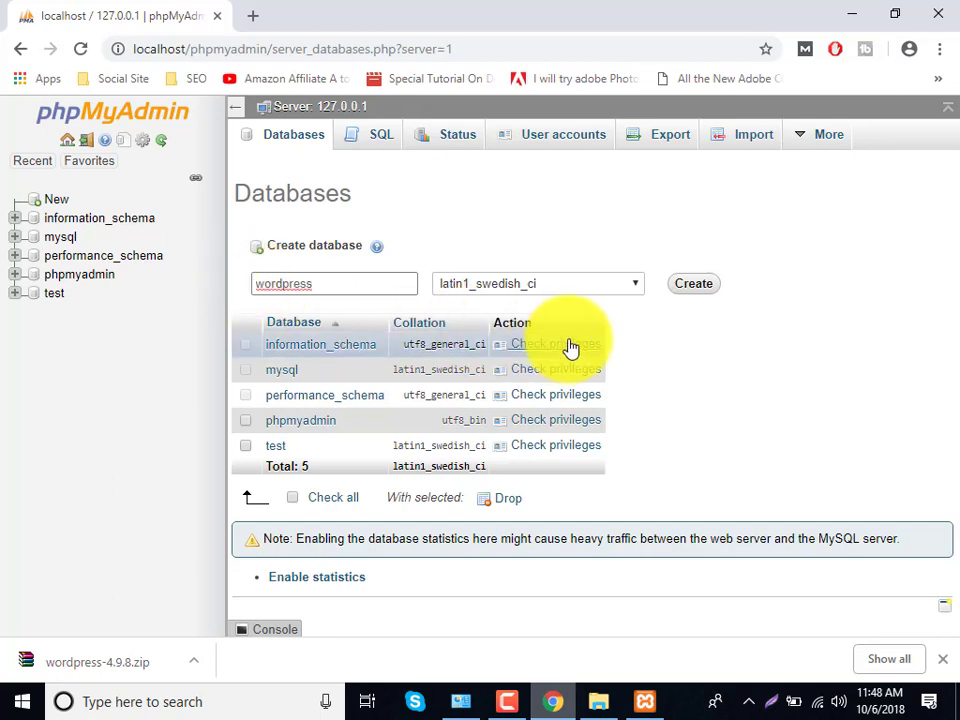
pyautogui.doubleClick(287, 281)
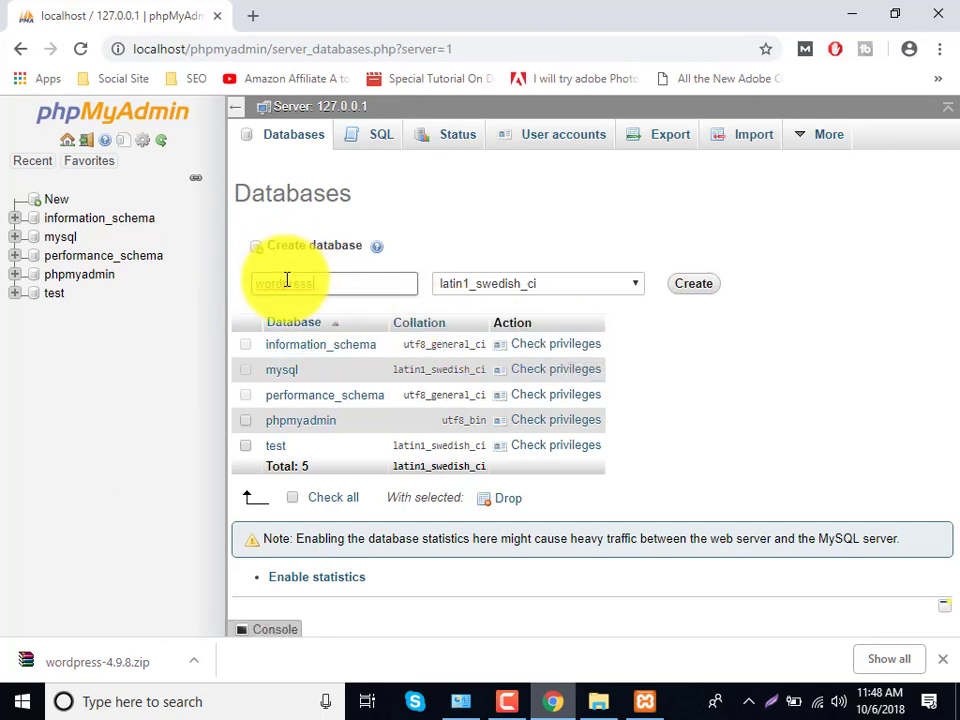
pyautogui.click(700, 287)
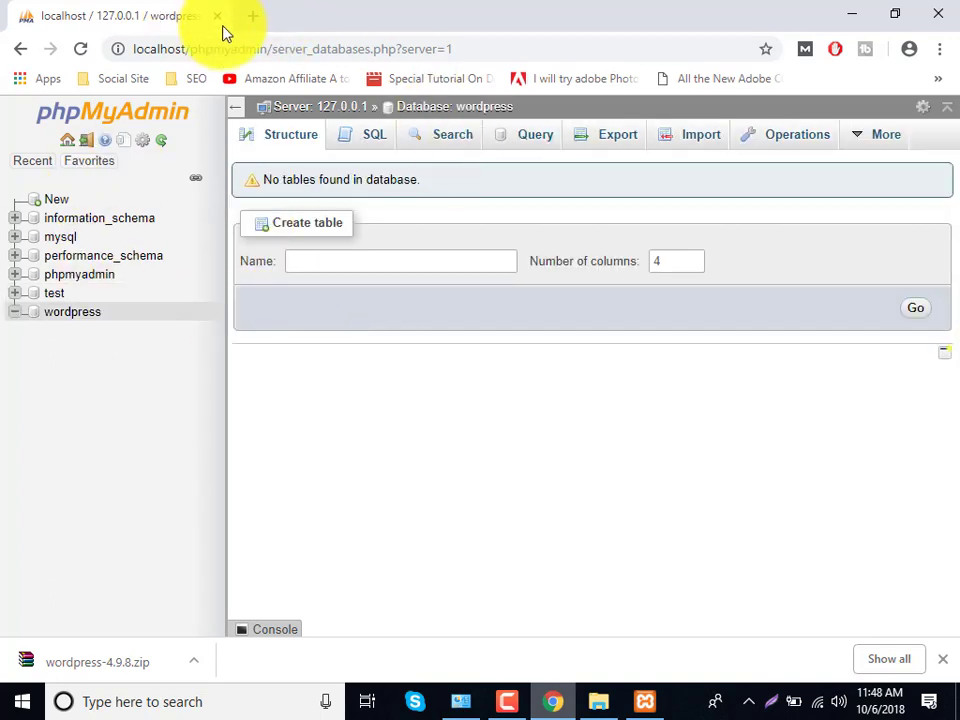
# - Copy the extracted wordpress folder from the Downloads search results in File Explorer
pyautogui.click(599, 701)
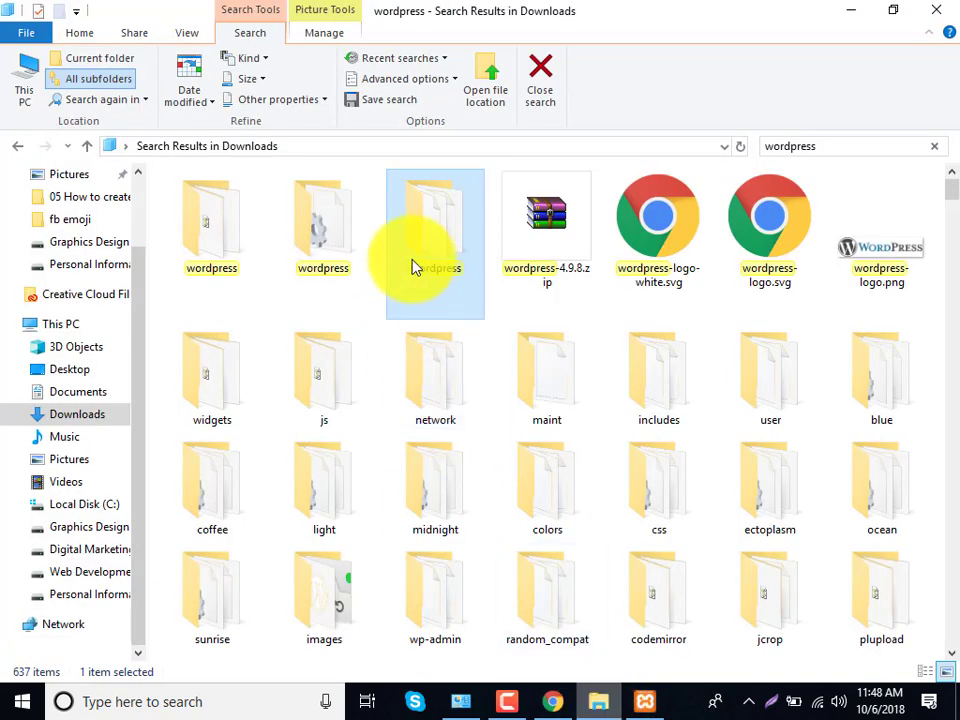
pyautogui.rightClick(445, 278)
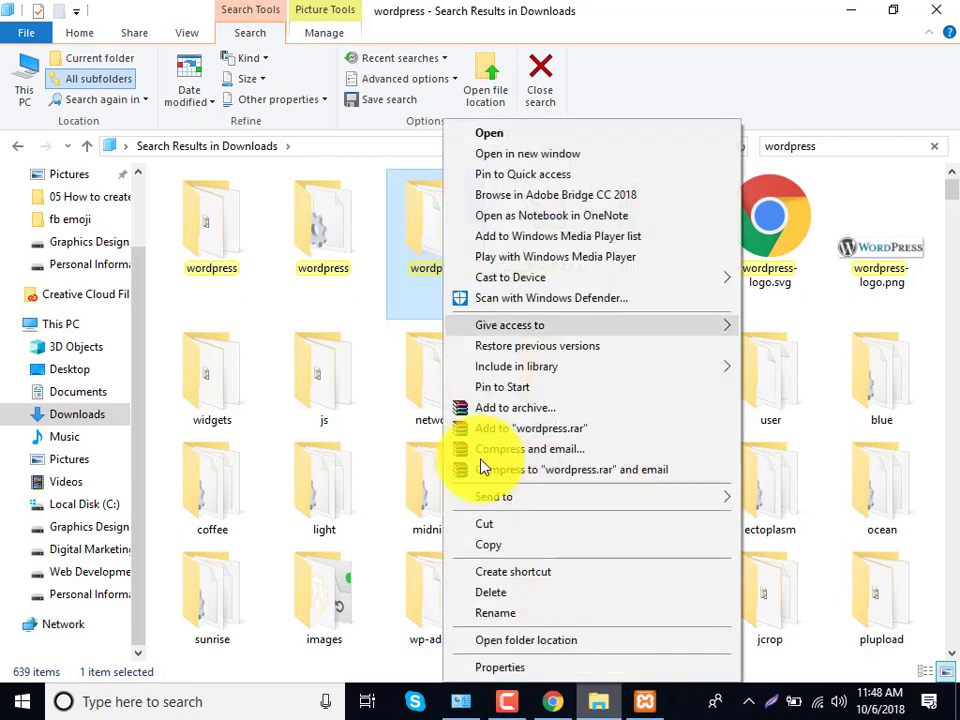
pyautogui.click(521, 612)
pyautogui.click(433, 238)
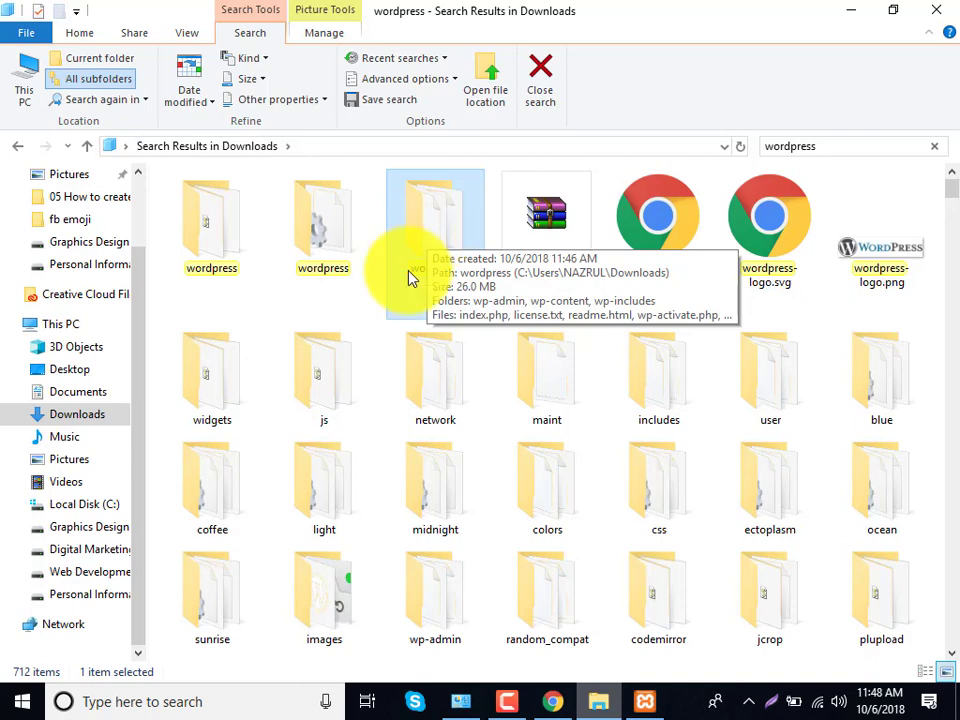
pyautogui.rightClick(409, 274)
pyautogui.click(495, 535)
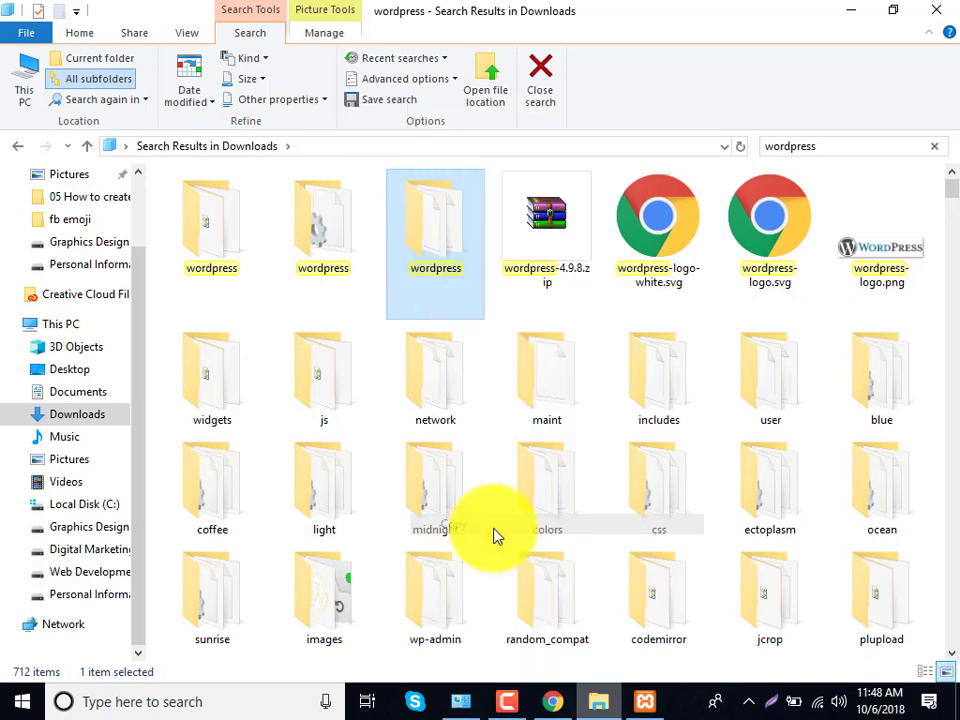
# - Paste the wordpress folder into C:\xampp\htdocs, skipping the permission prompt
pyautogui.click(99, 508)
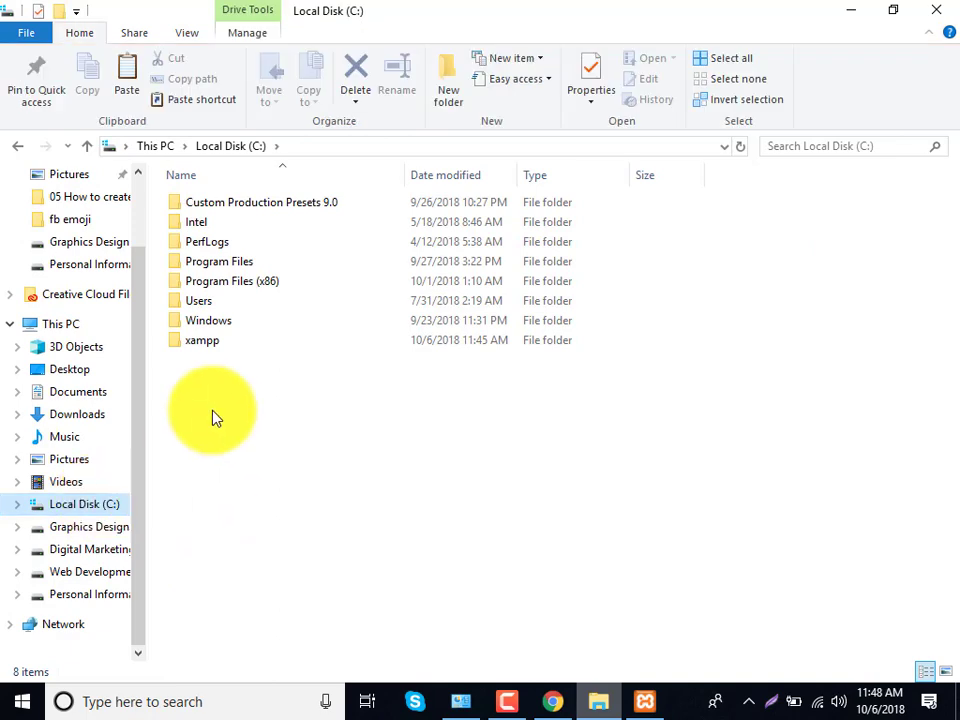
pyautogui.click(183, 322)
pyautogui.moveTo(183, 322); pyautogui.dragTo(214, 348)
pyautogui.doubleClick(216, 348)
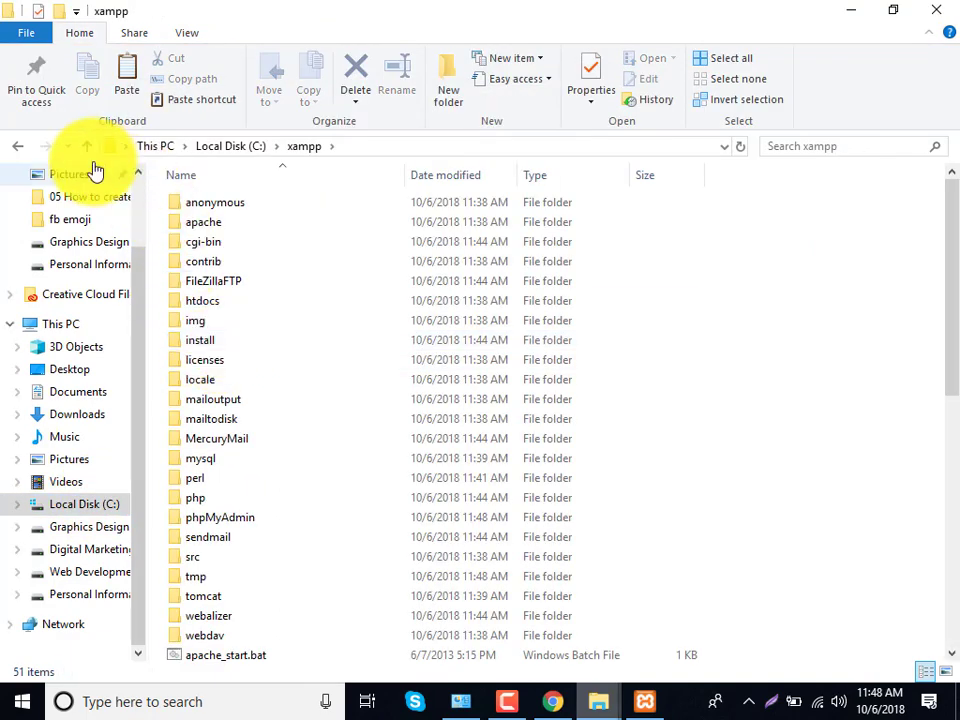
pyautogui.click(88, 148)
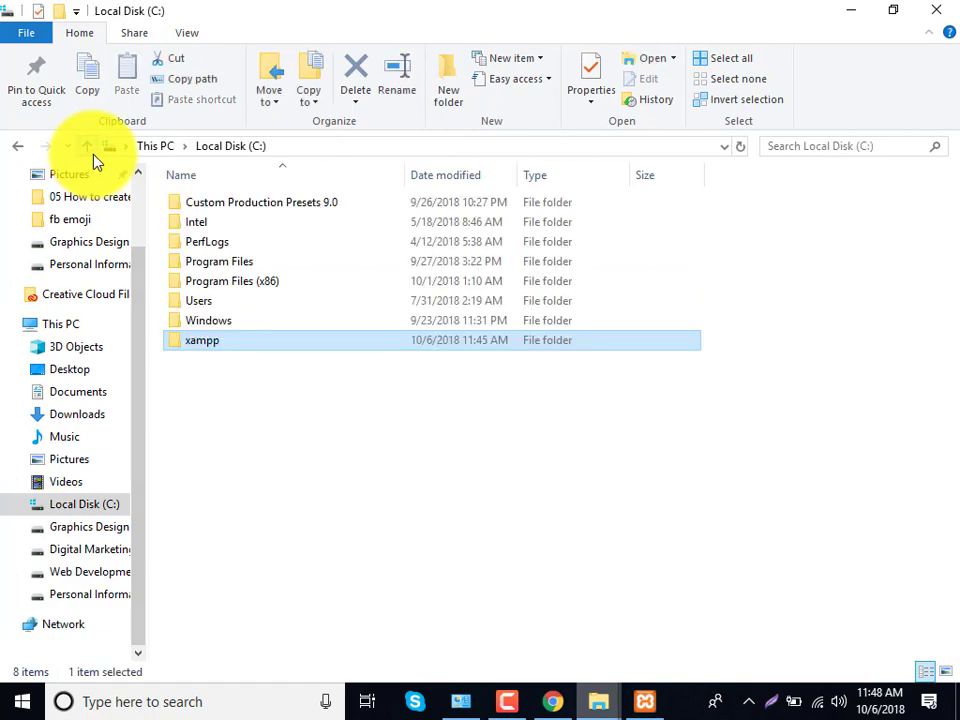
pyautogui.doubleClick(266, 348)
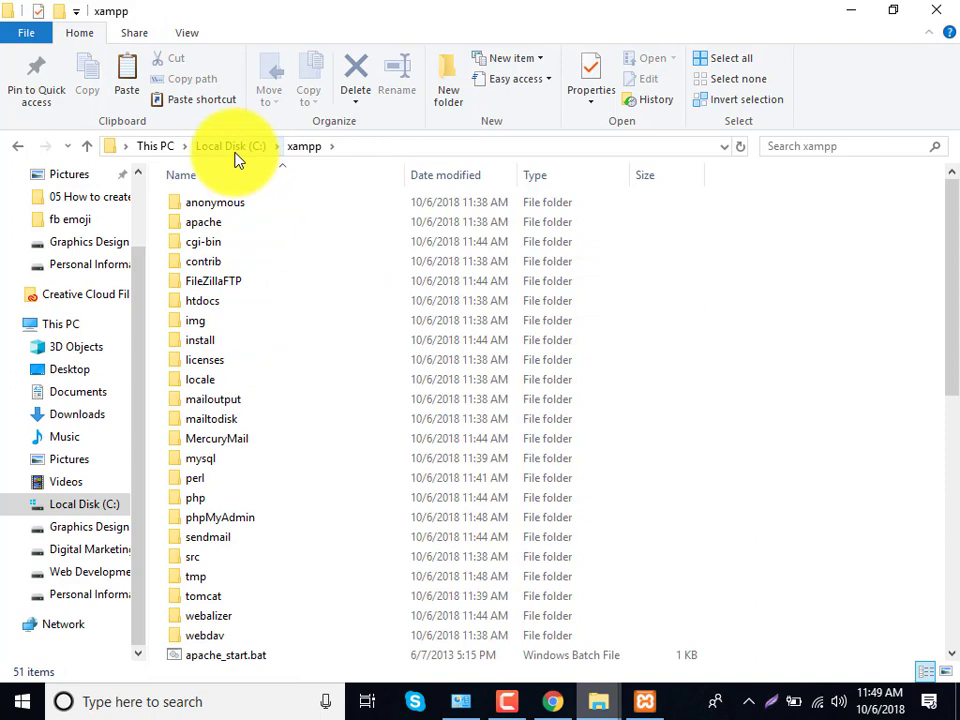
pyautogui.click(180, 303)
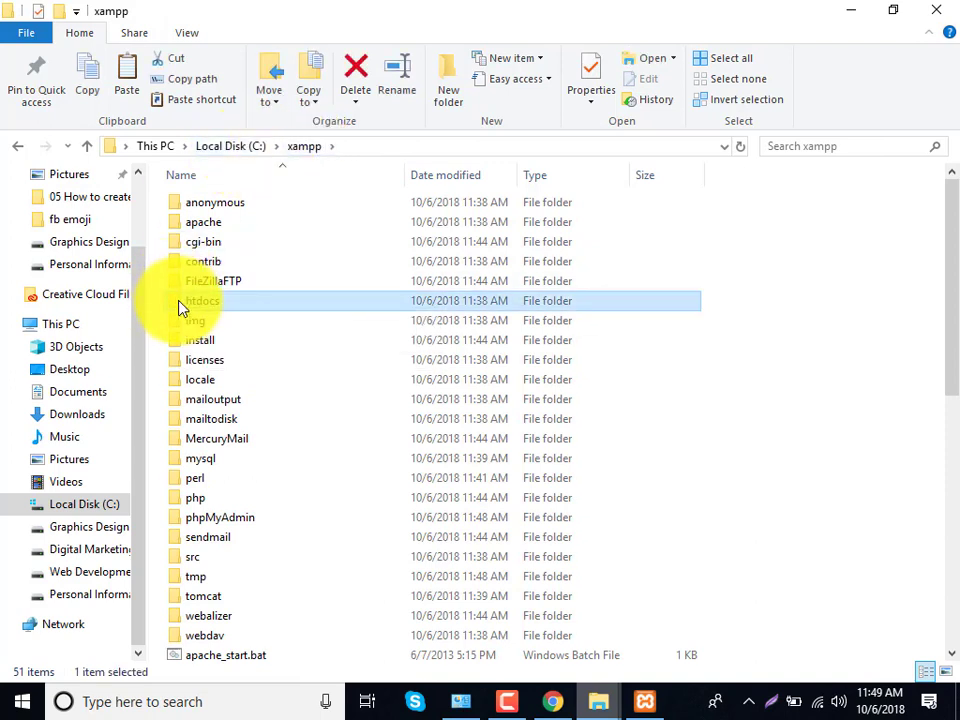
pyautogui.doubleClick(180, 306)
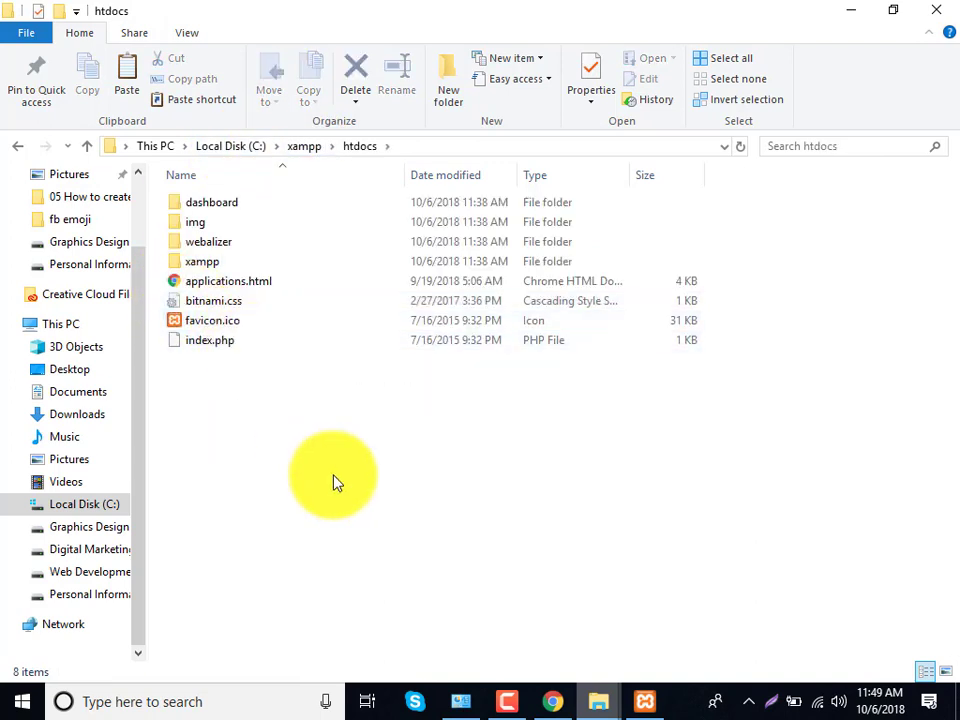
pyautogui.hotkey('ctrl', 'v')
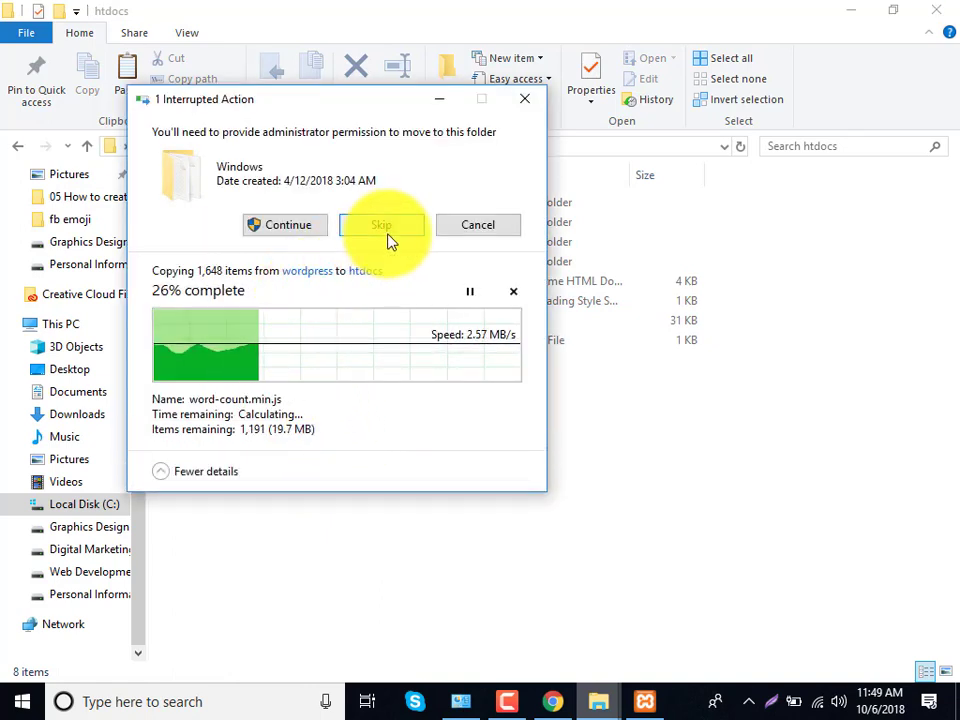
pyautogui.click(477, 227)
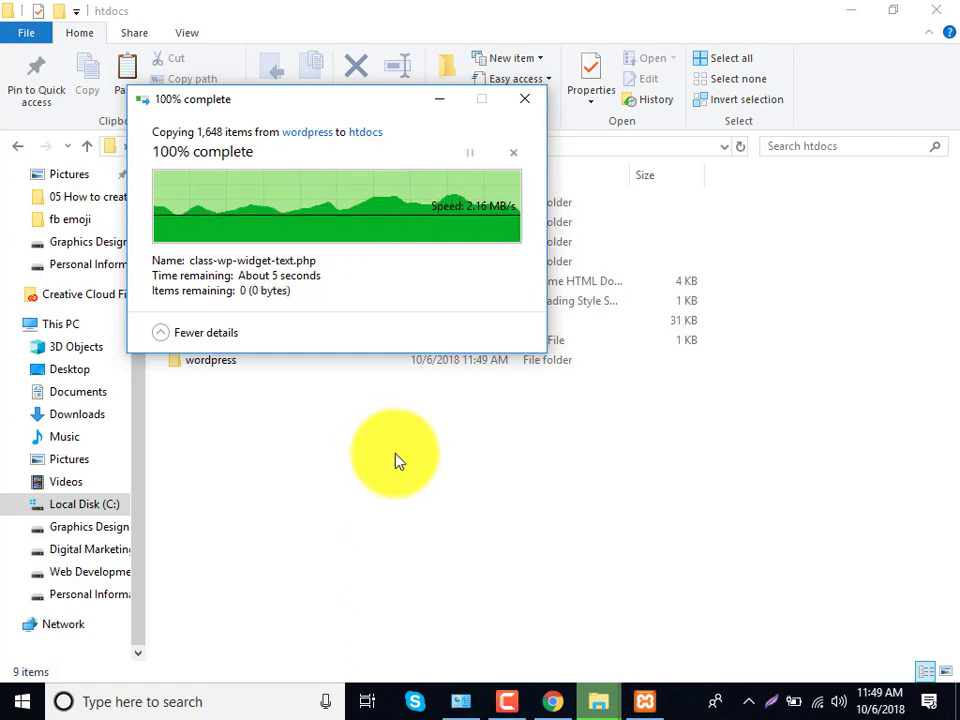
pyautogui.click(551, 703)
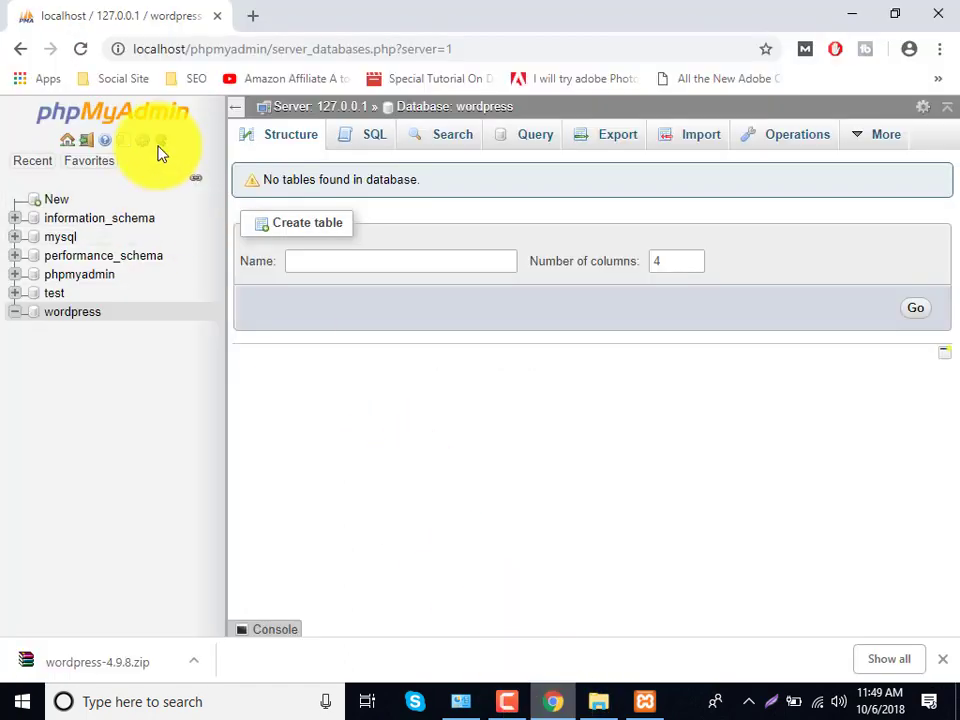
# - Load localhost/wordpress in Chrome to bring up the WordPress setup page
pyautogui.moveTo(194, 50); pyautogui.dragTo(459, 62)
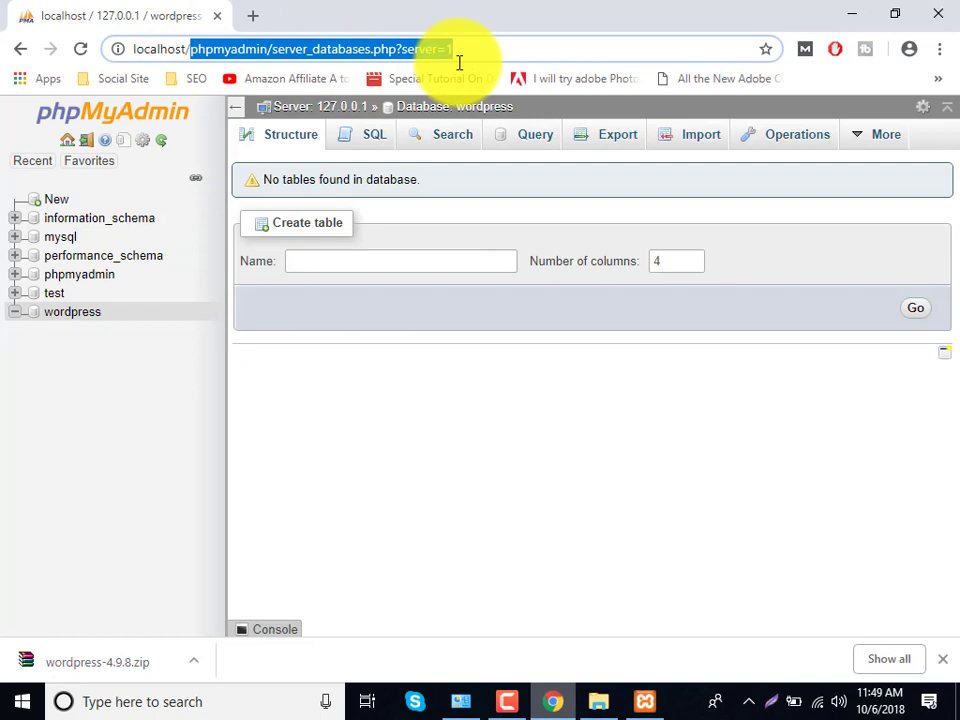
pyautogui.write('wordp')
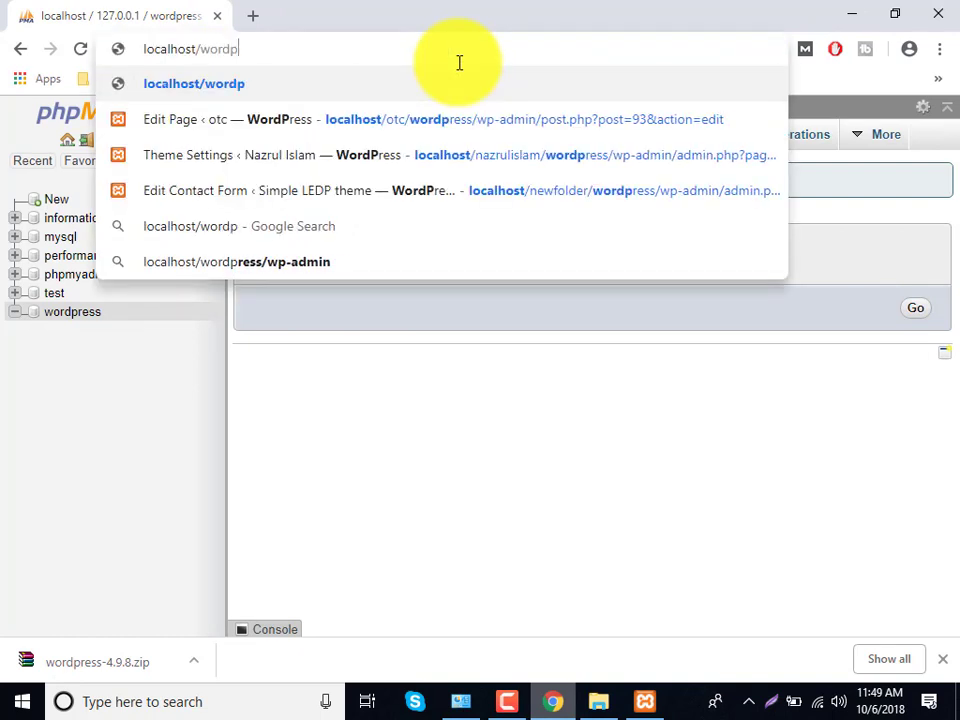
pyautogui.write('ress')
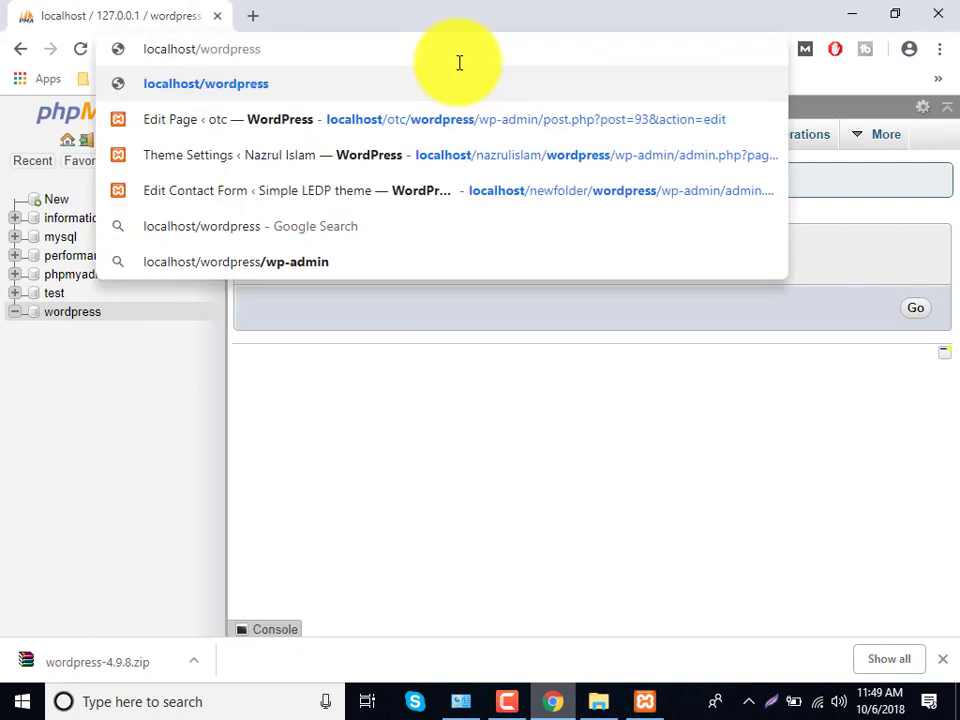
pyautogui.press('Return')
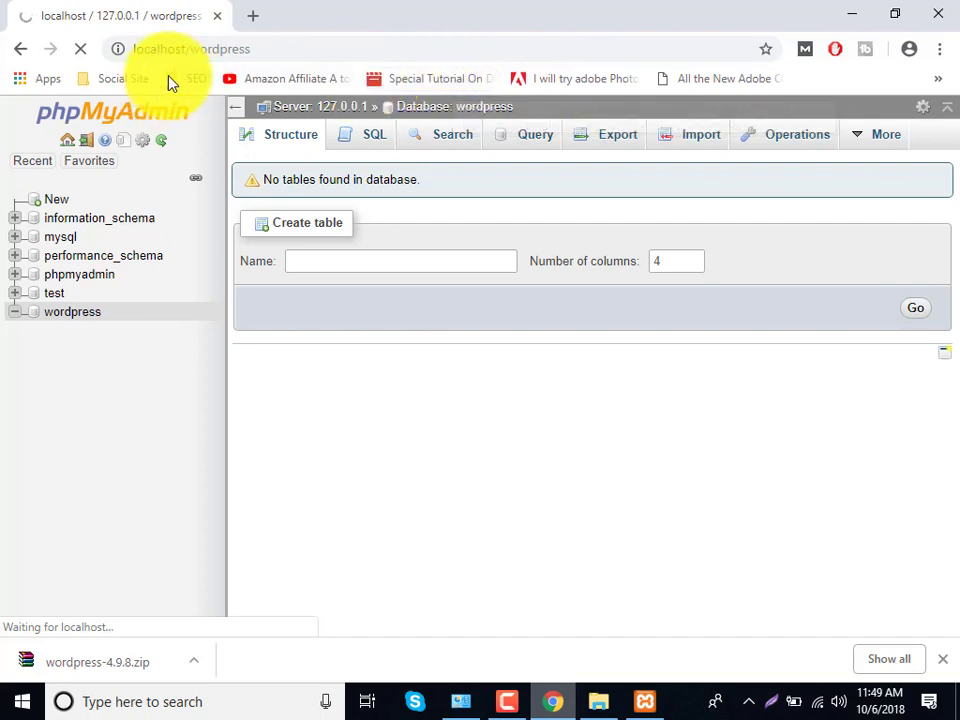
pyautogui.click(212, 49)
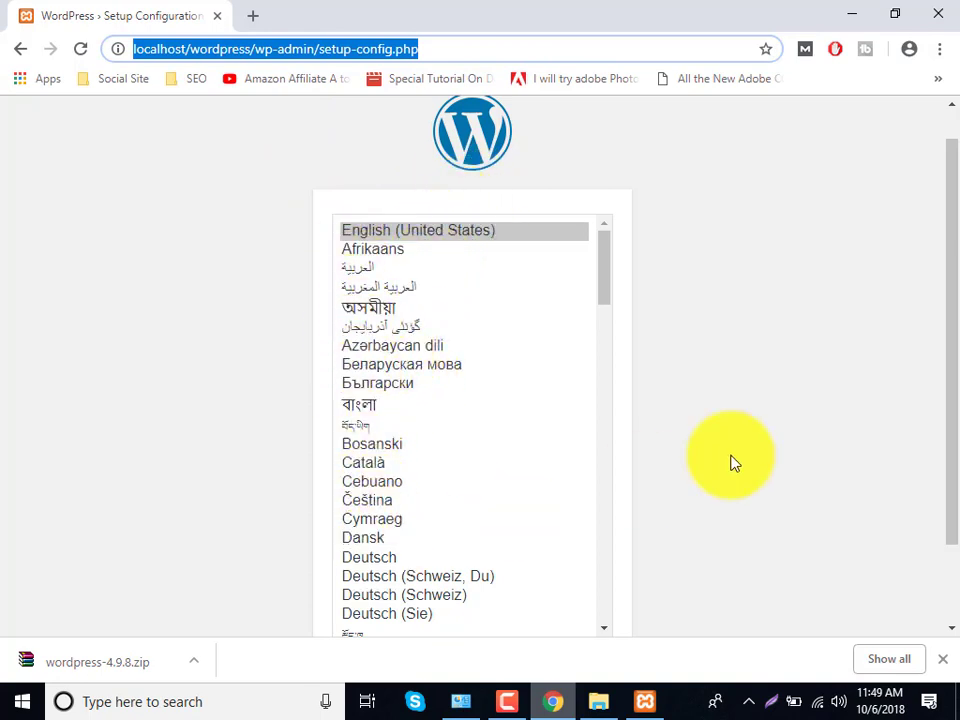
pyautogui.scroll(-1, 745, 456)
# - Keep English (United States), then submit database wordpress, user root and an empty password
pyautogui.click(582, 588)
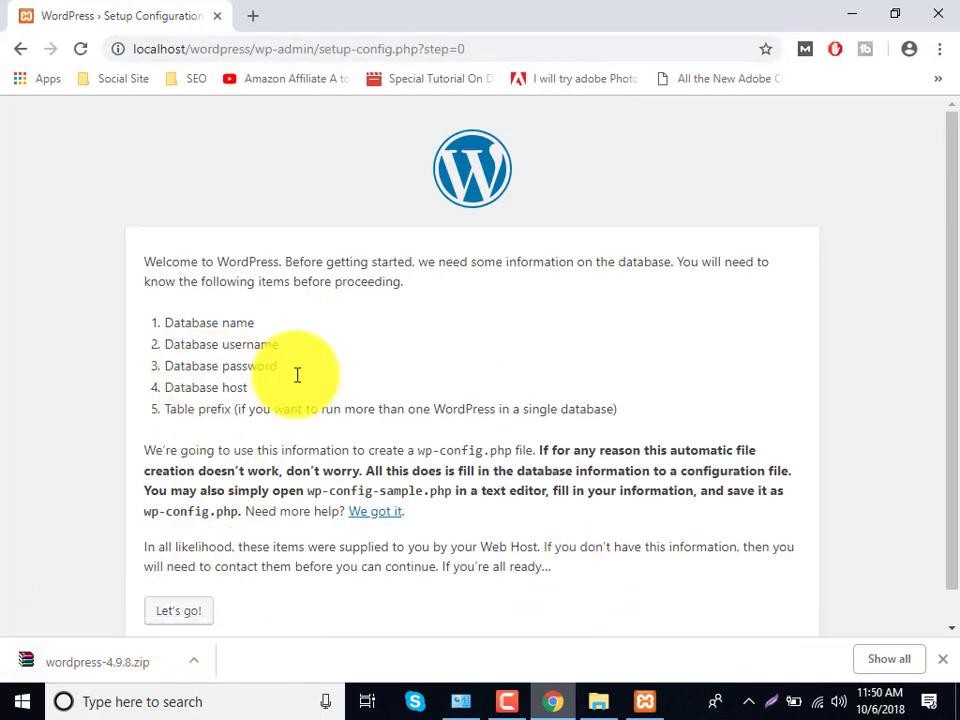
pyautogui.click(205, 616)
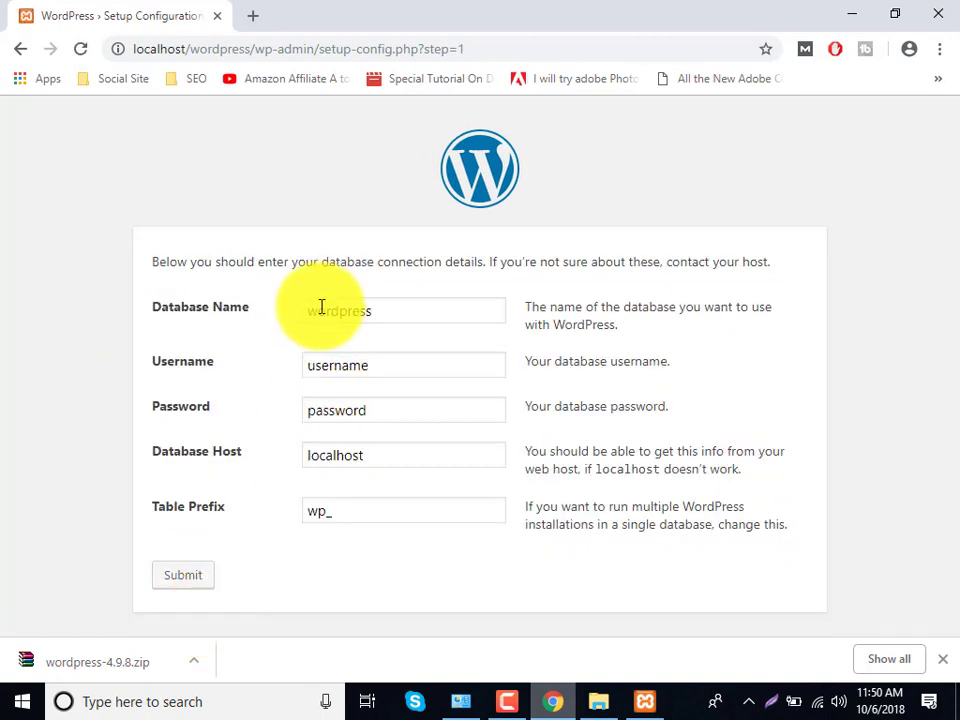
pyautogui.click(347, 314)
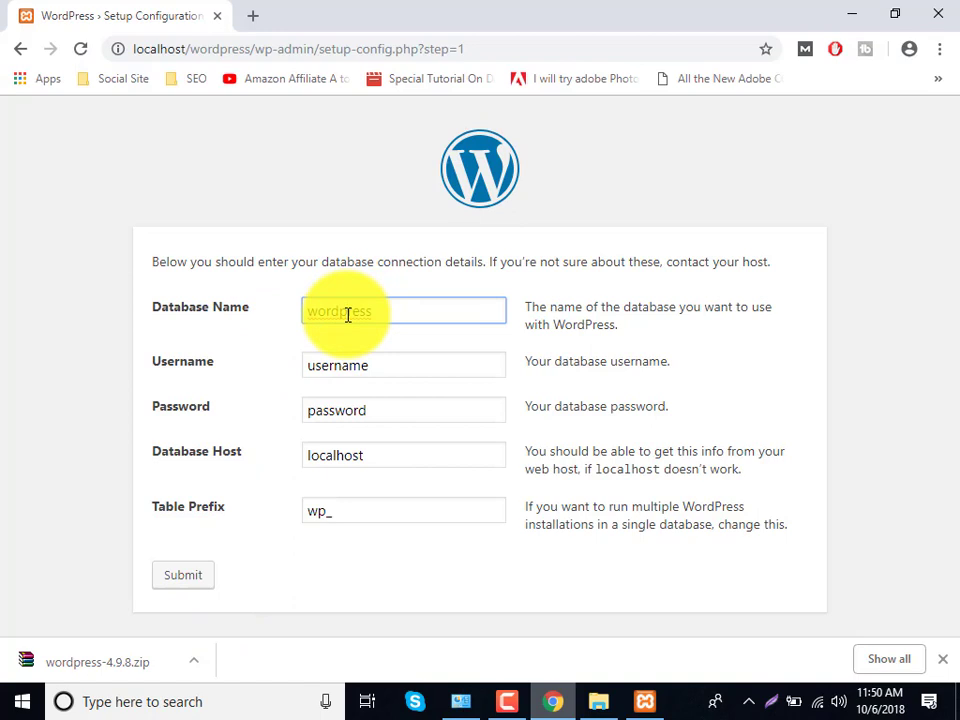
pyautogui.doubleClick(347, 314)
pyautogui.doubleClick(361, 374)
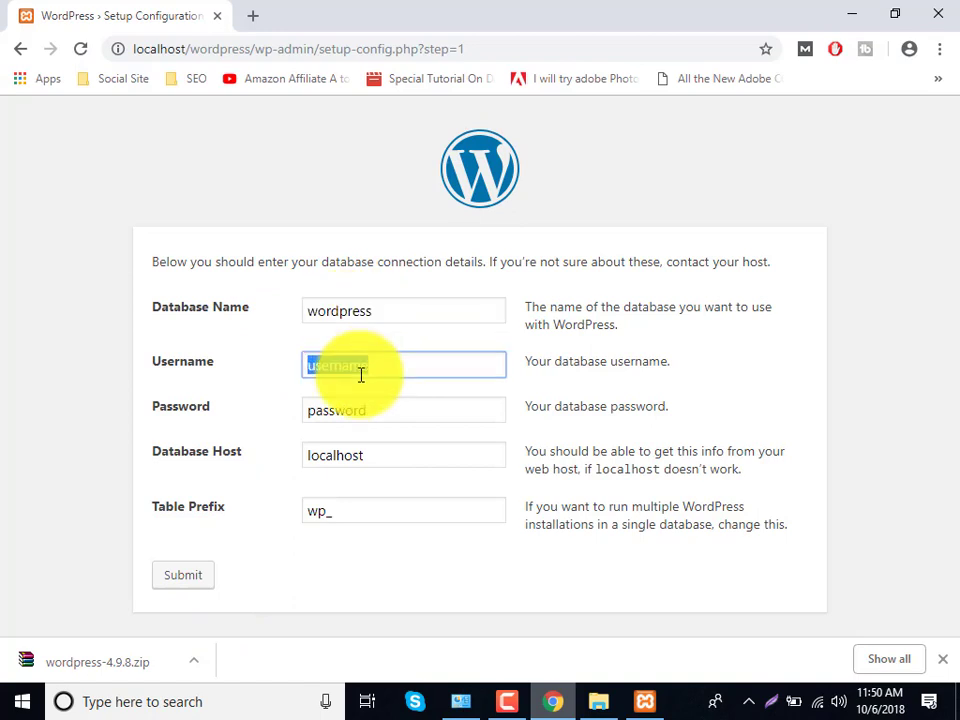
pyautogui.write('rooa')
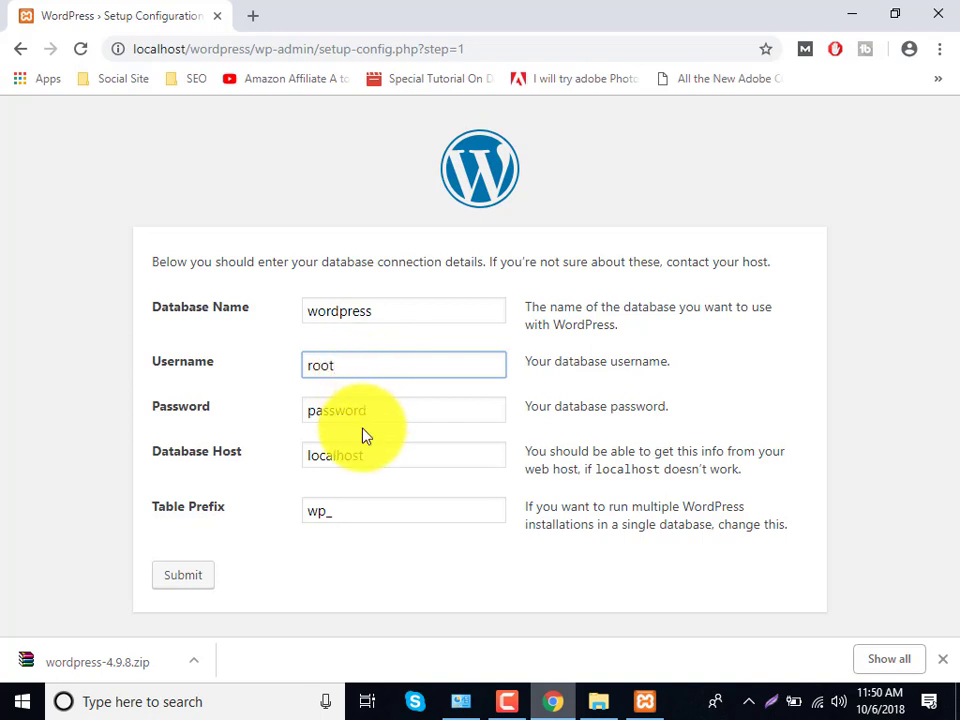
pyautogui.doubleClick(374, 414)
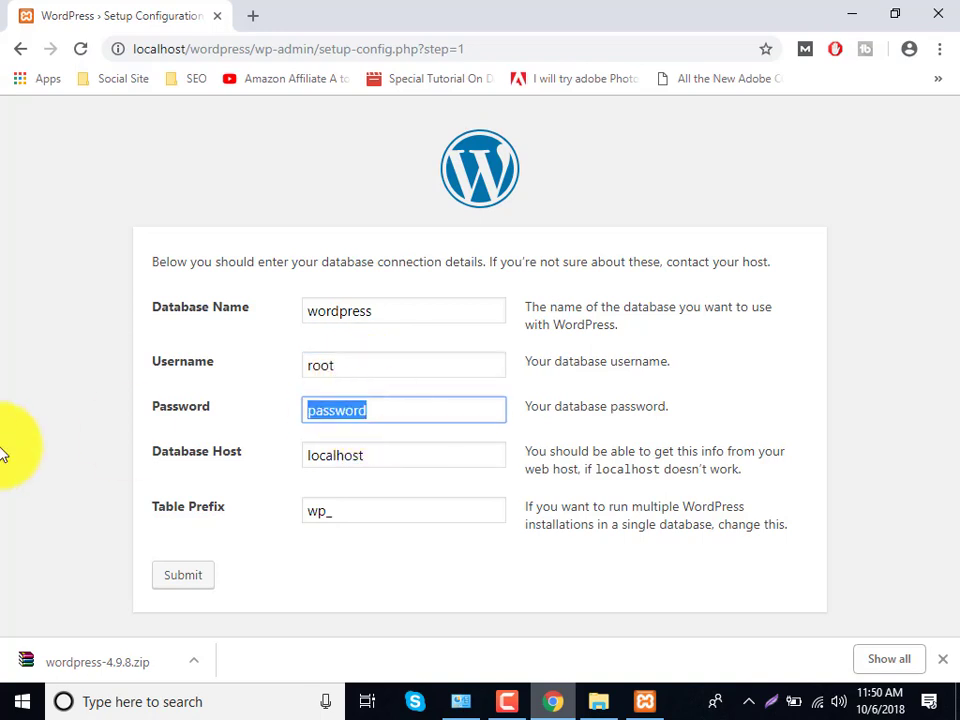
pyautogui.press('BackSpace')
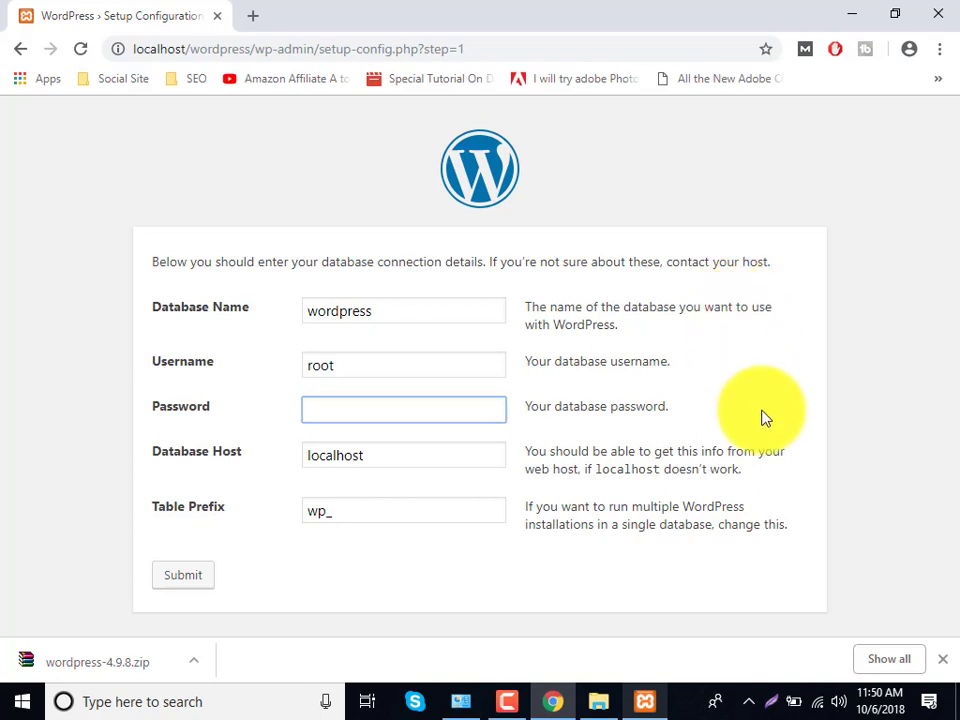
pyautogui.click(190, 586)
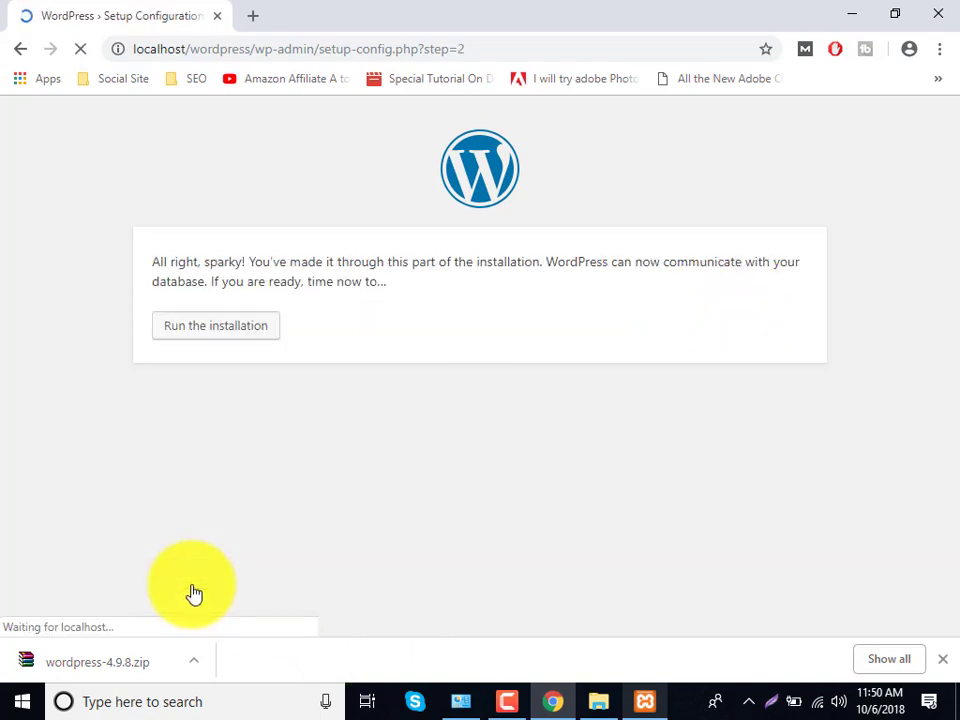
# - Enter site title SEO, admin username root and a weak password, confirming its use
pyautogui.click(217, 344)
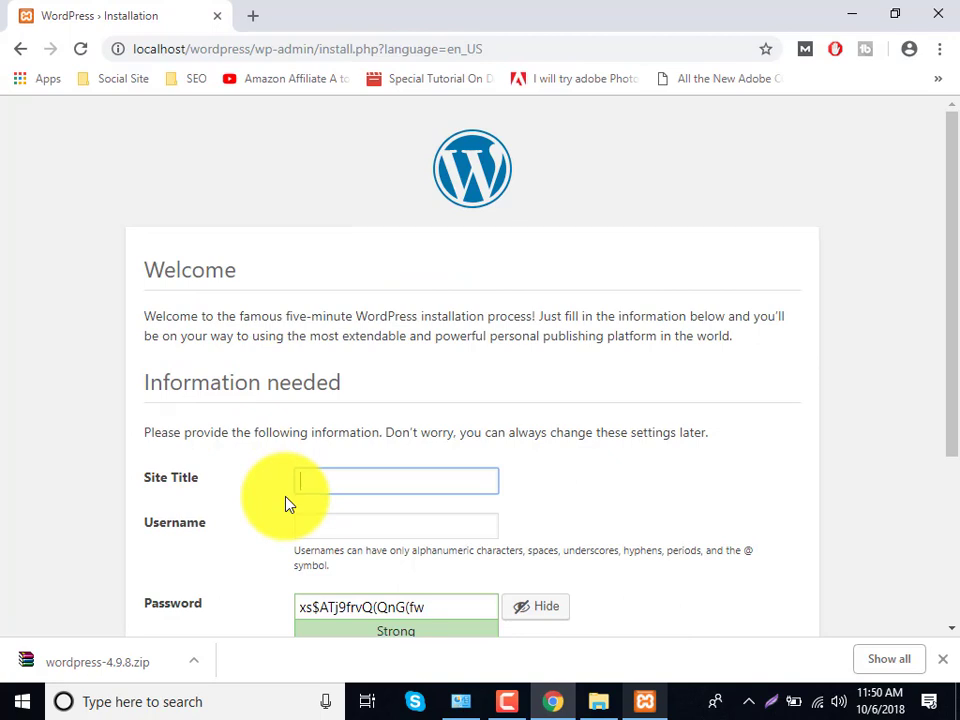
pyautogui.write('SEO')
pyautogui.click(364, 530)
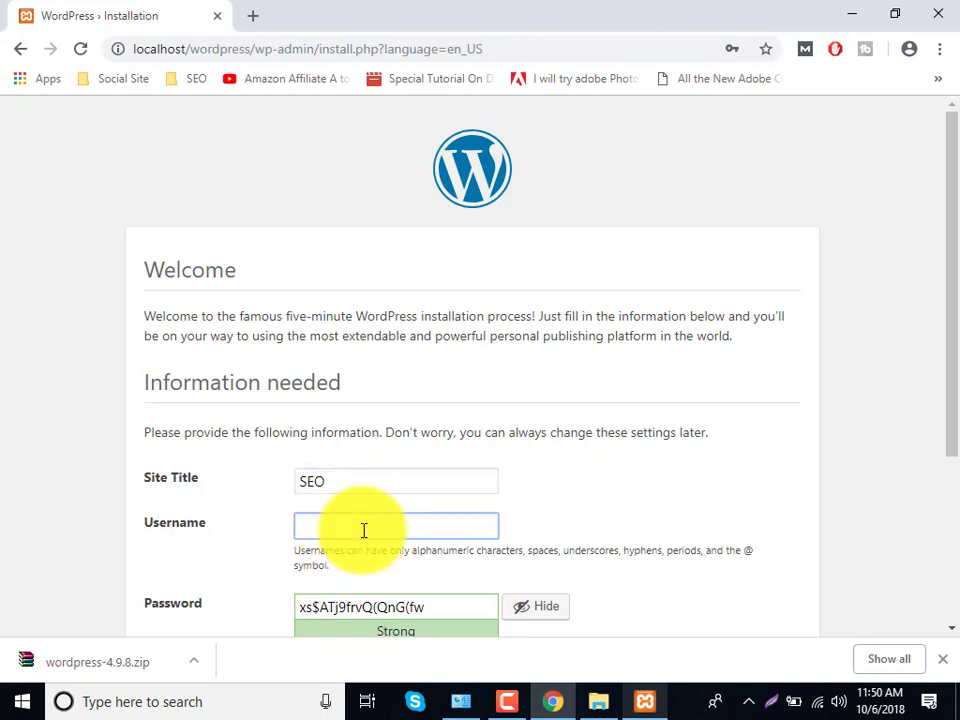
pyautogui.write('root')
pyautogui.tripleClick(380, 617)
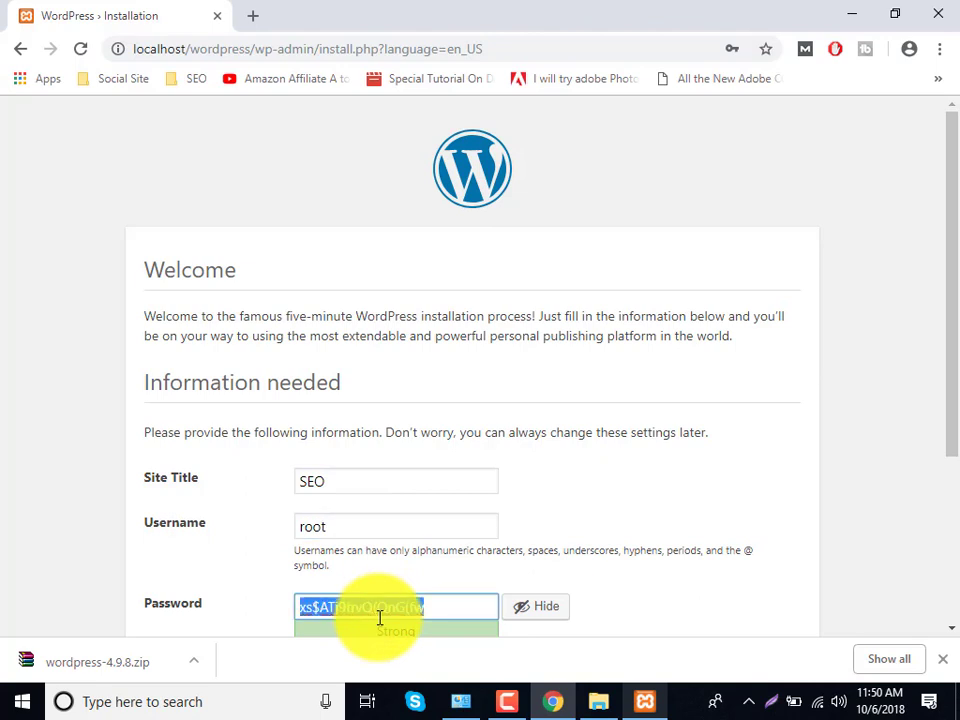
pyautogui.write('12345')
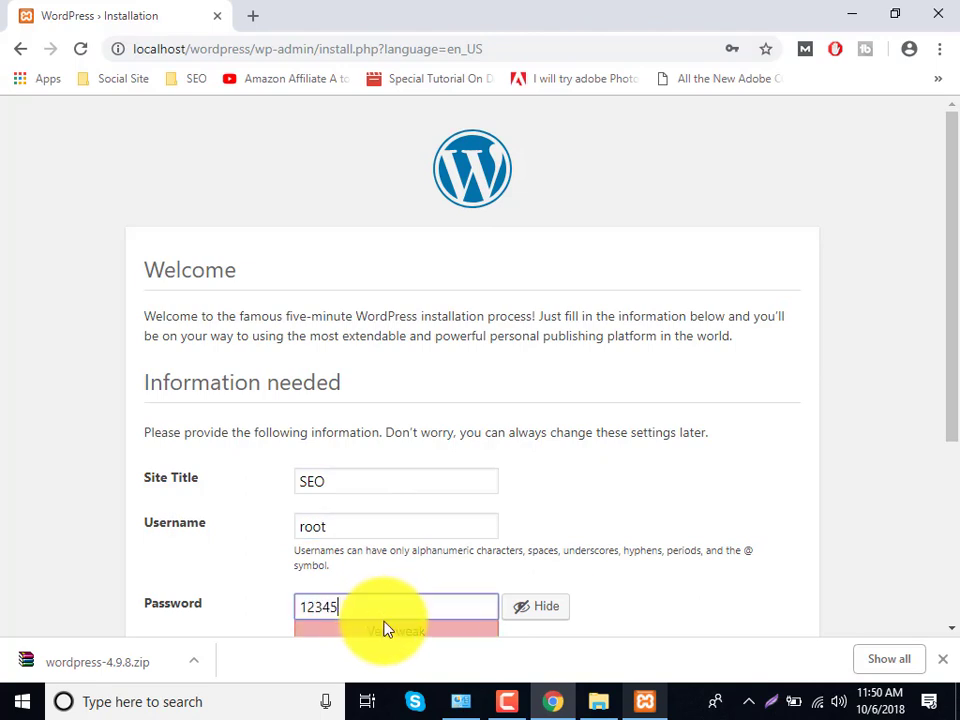
pyautogui.write('6')
pyautogui.scroll(-2, 380, 610)
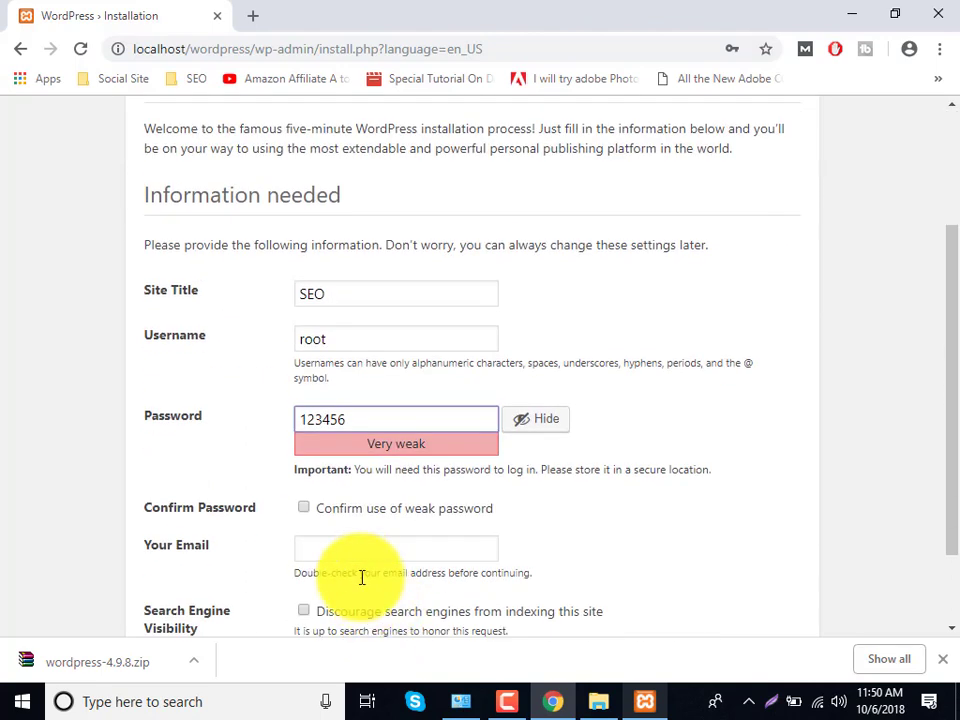
pyautogui.click(304, 508)
# - Enter the admin e-mail address, discourage search engine indexing, and install WordPress
pyautogui.click(306, 549)
pyautogui.write('12')
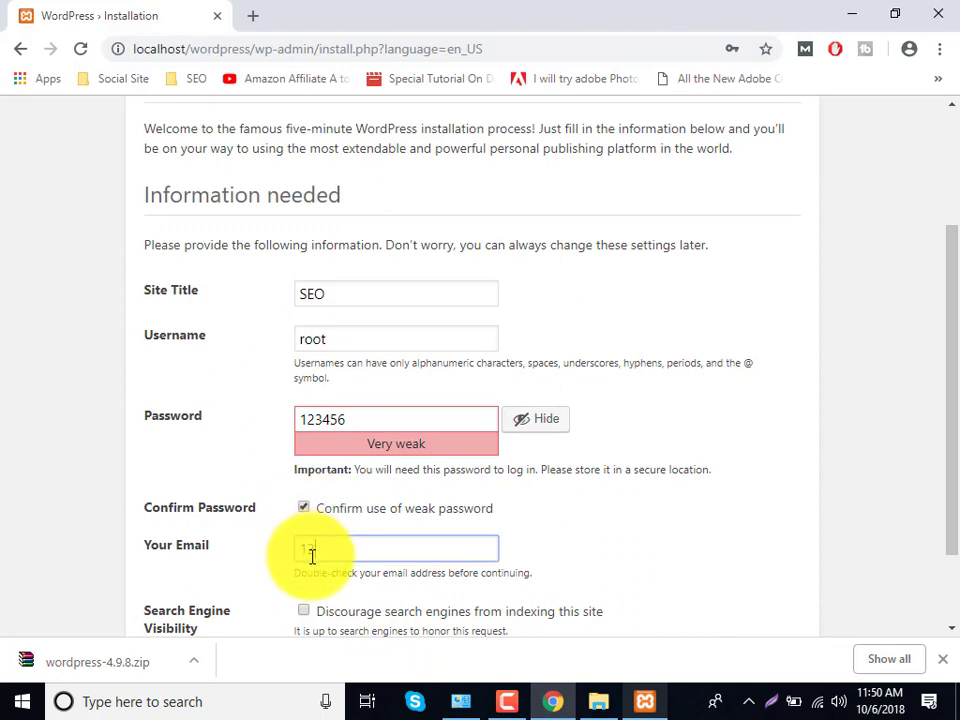
pyautogui.write('3456')
pyautogui.scroll(-1, 309, 552)
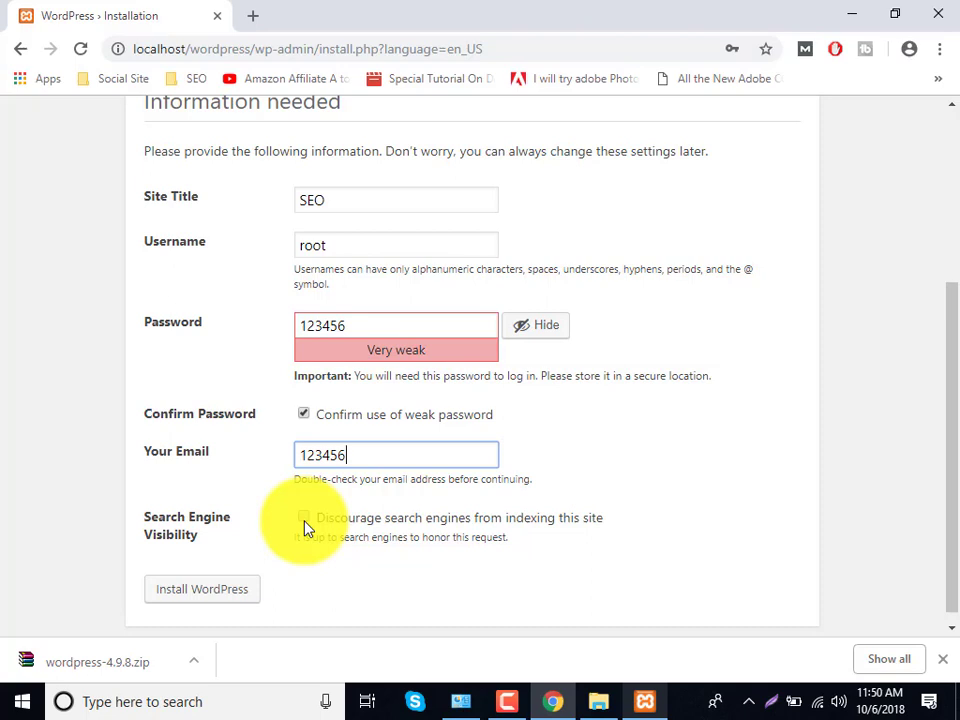
pyautogui.moveTo(360, 463); pyautogui.dragTo(253, 480)
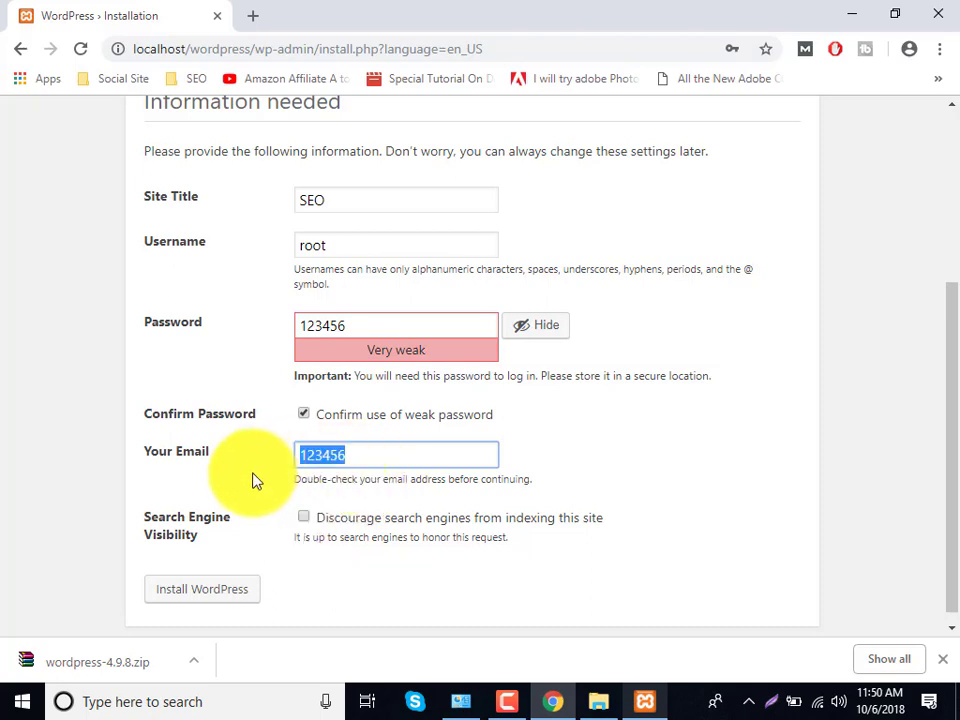
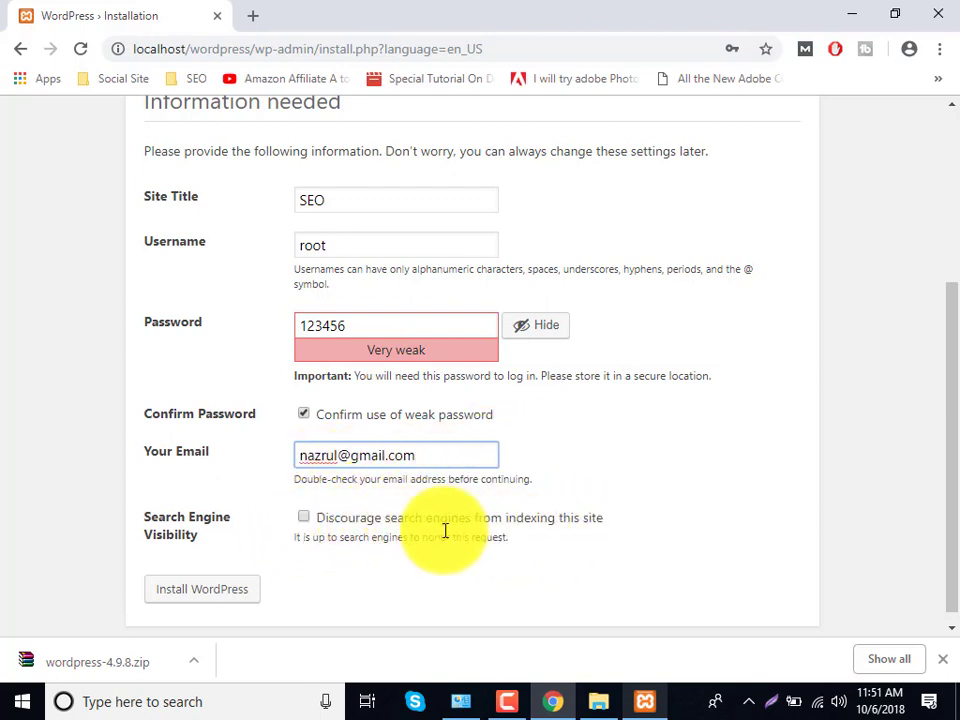
pyautogui.click(302, 519)
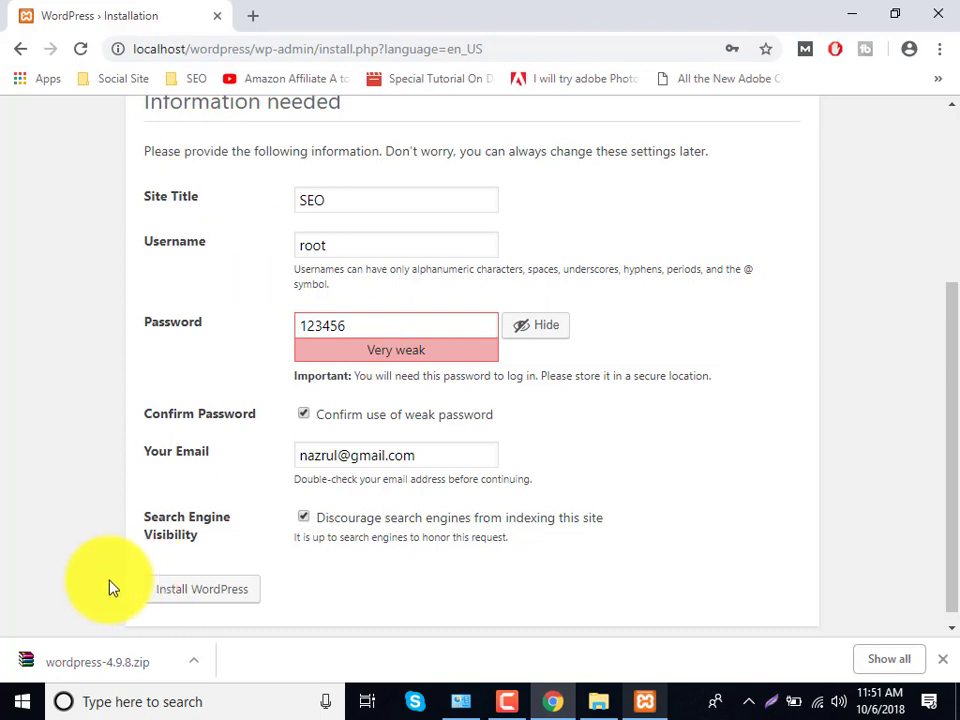
pyautogui.click(188, 596)
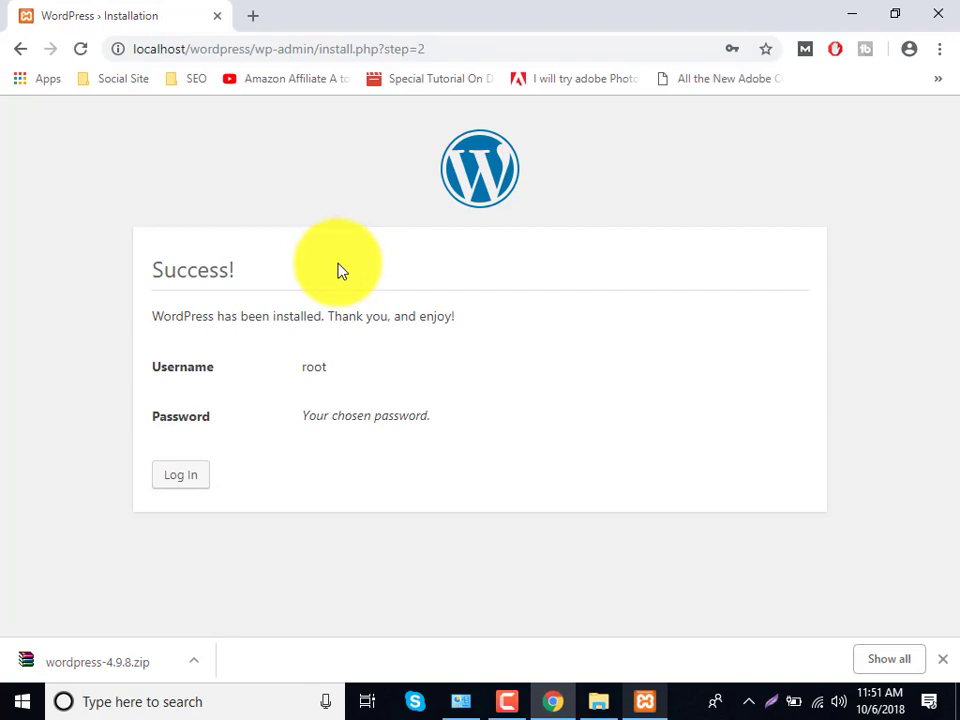
# - Log in as root with the admin password, with Remember Me ticked
pyautogui.click(193, 486)
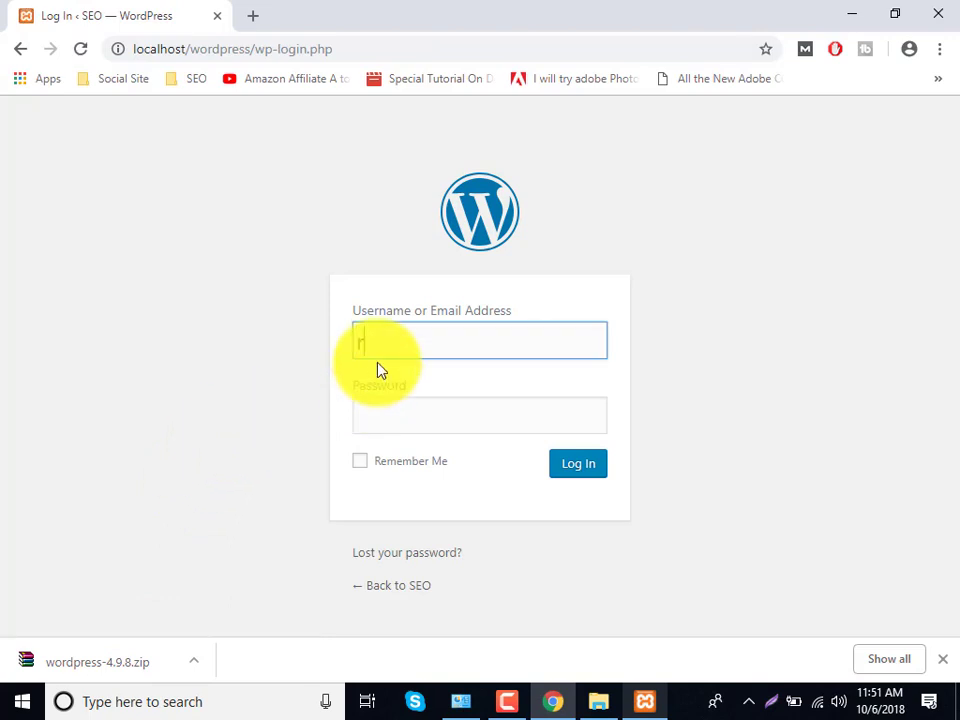
pyautogui.click(373, 421)
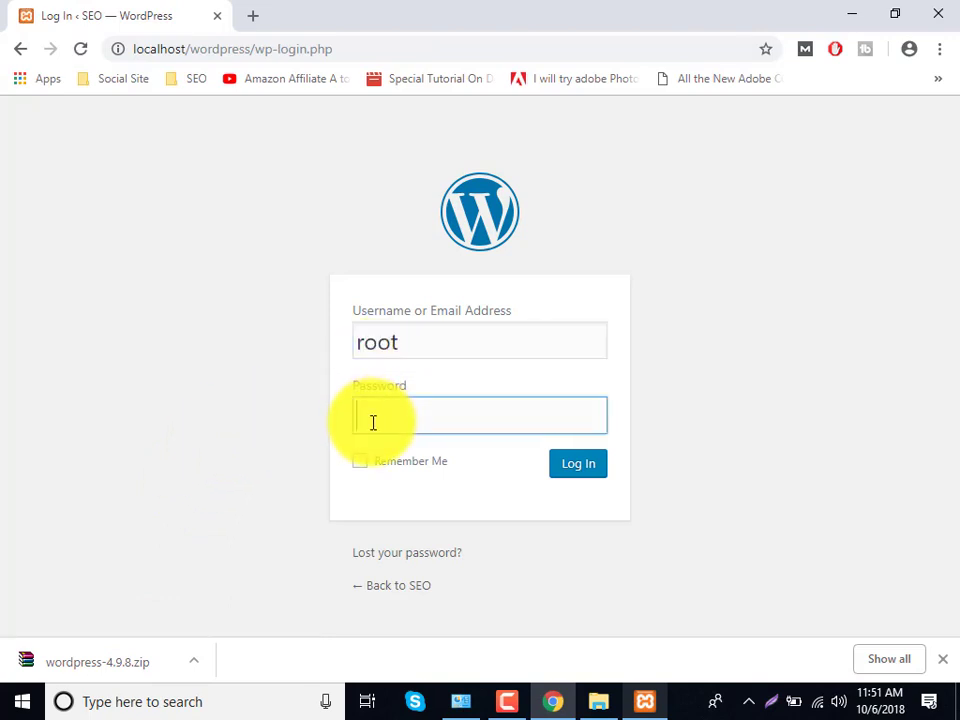
pyautogui.write('root12')
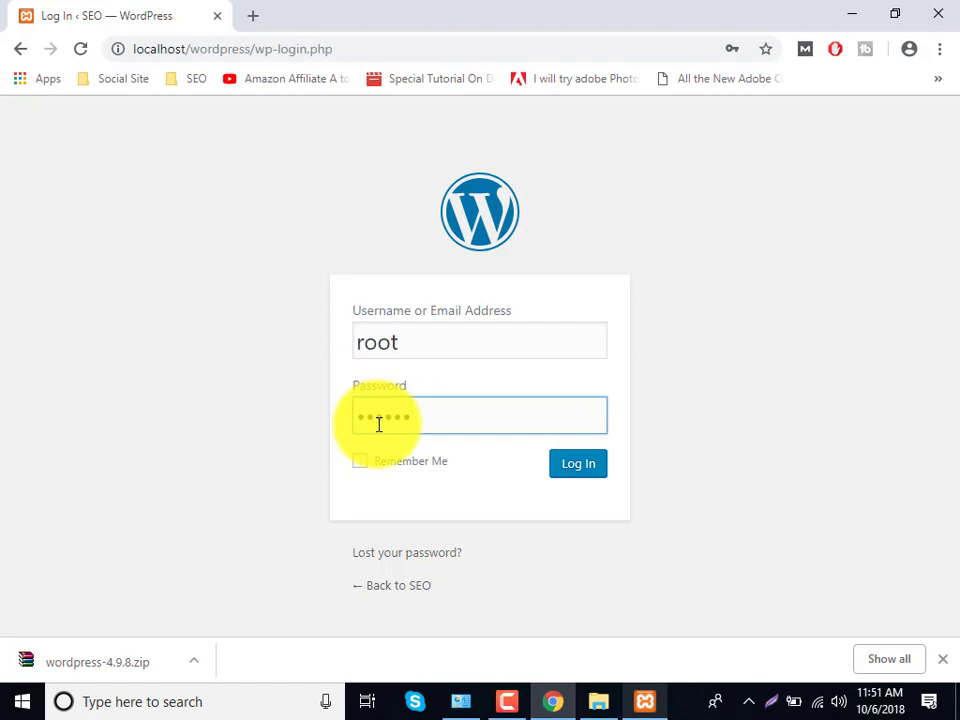
pyautogui.click(410, 463)
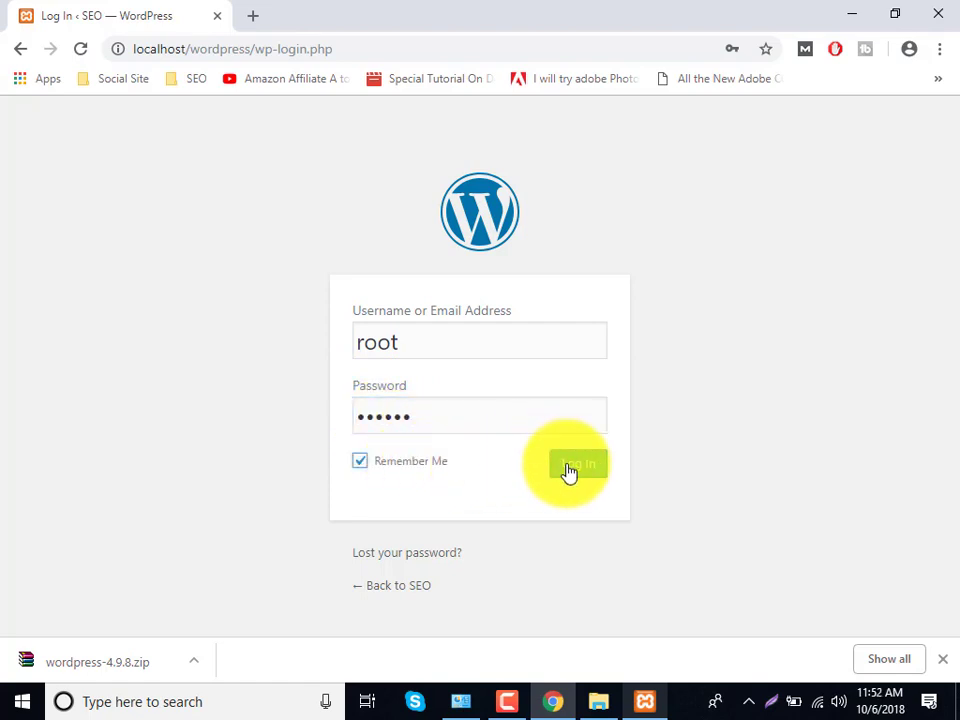
pyautogui.click(568, 468)
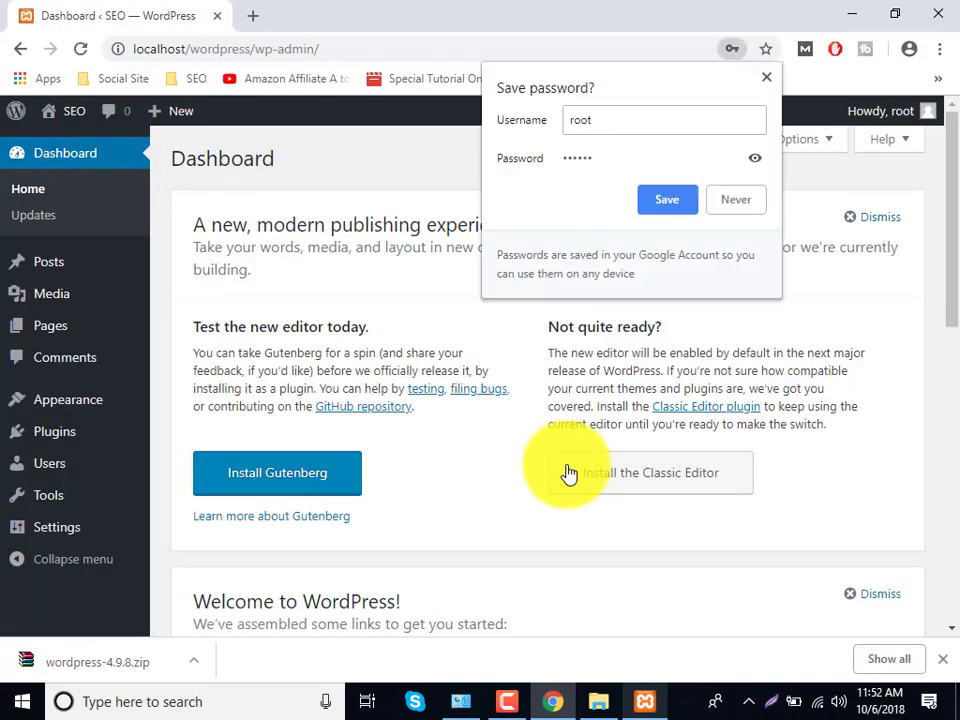
# - Save the login in Chrome and open the SEO front page in a new tab
pyautogui.click(648, 205)
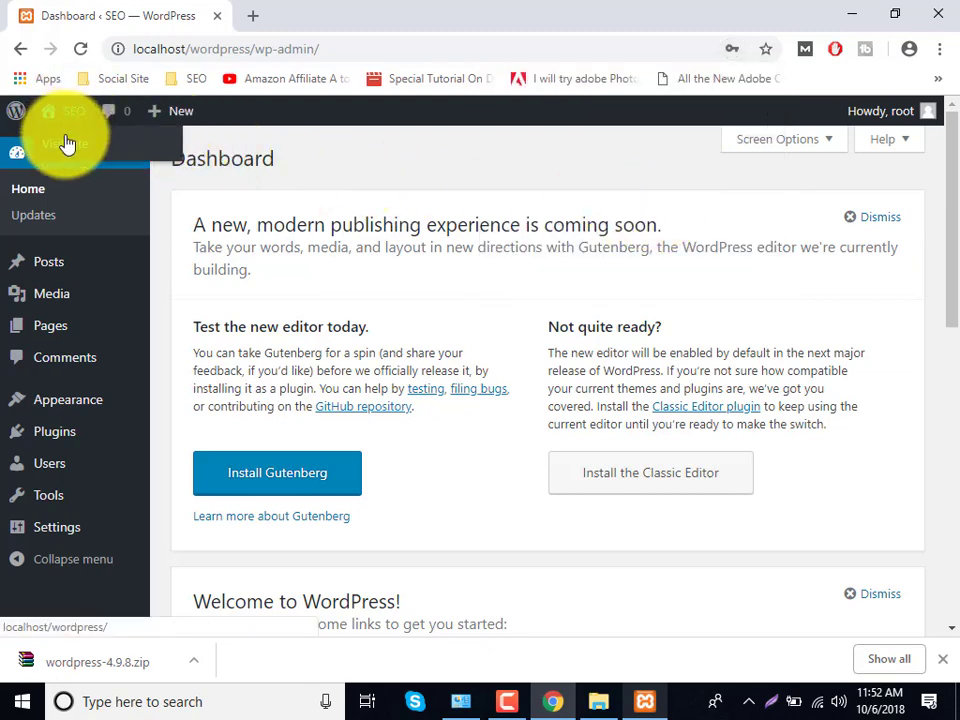
pyautogui.rightClick(65, 140)
pyautogui.click(95, 150)
pyautogui.click(299, 24)
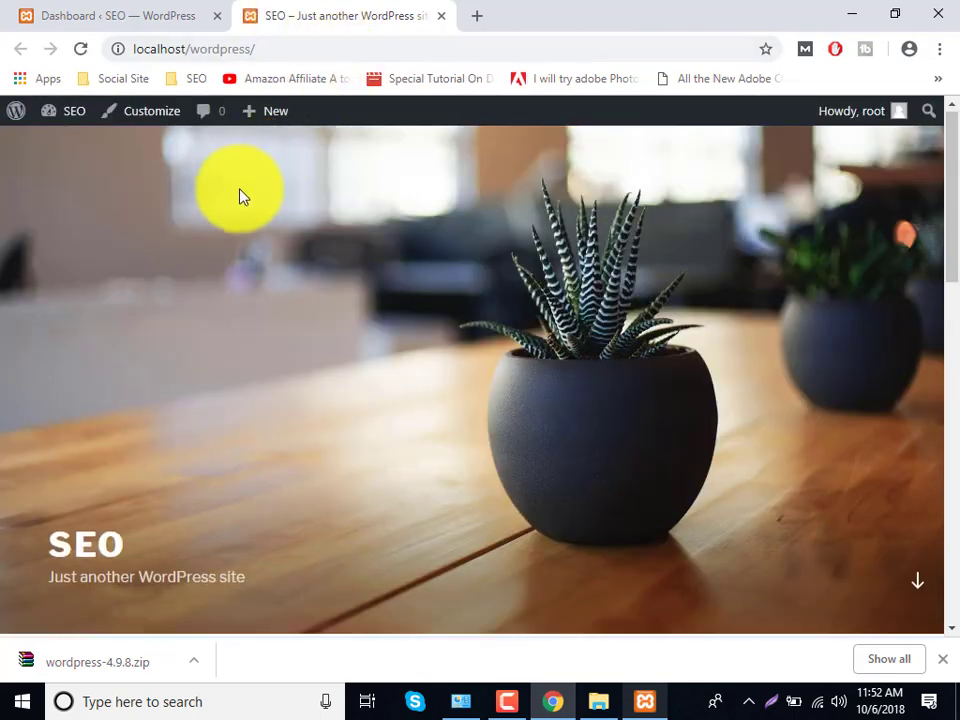
# - Scroll through the front page's Hello world! post and the dashboard, switching between tabs
pyautogui.scroll(-10, 223, 274)
pyautogui.scroll(5, 223, 270)
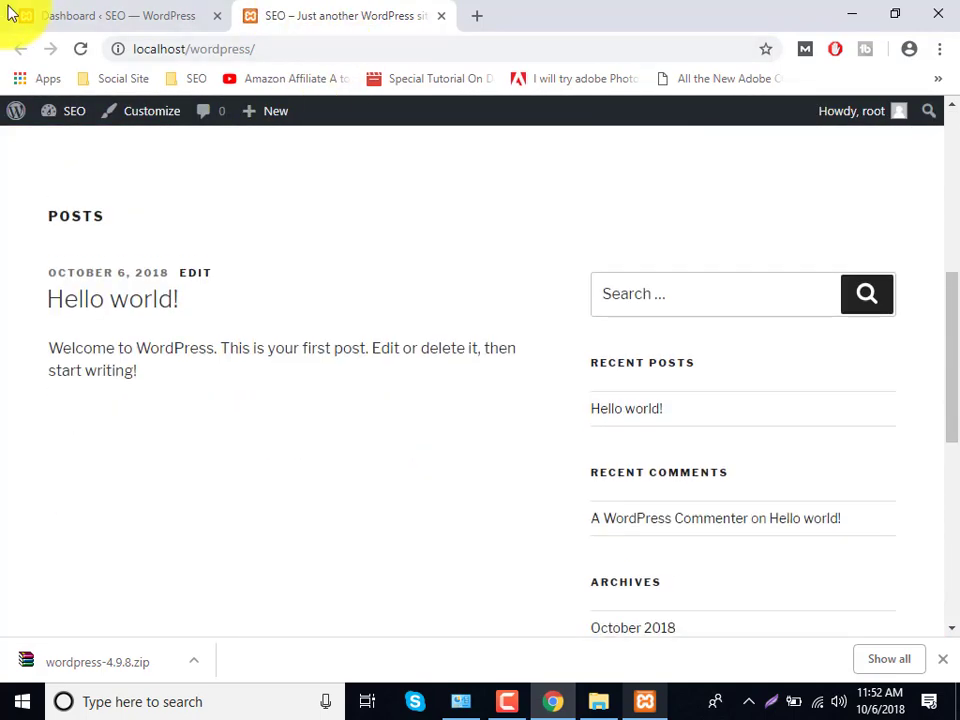
pyautogui.click(15, 14)
pyautogui.scroll(-1, 187, 327)
pyautogui.scroll(-8, 187, 327)
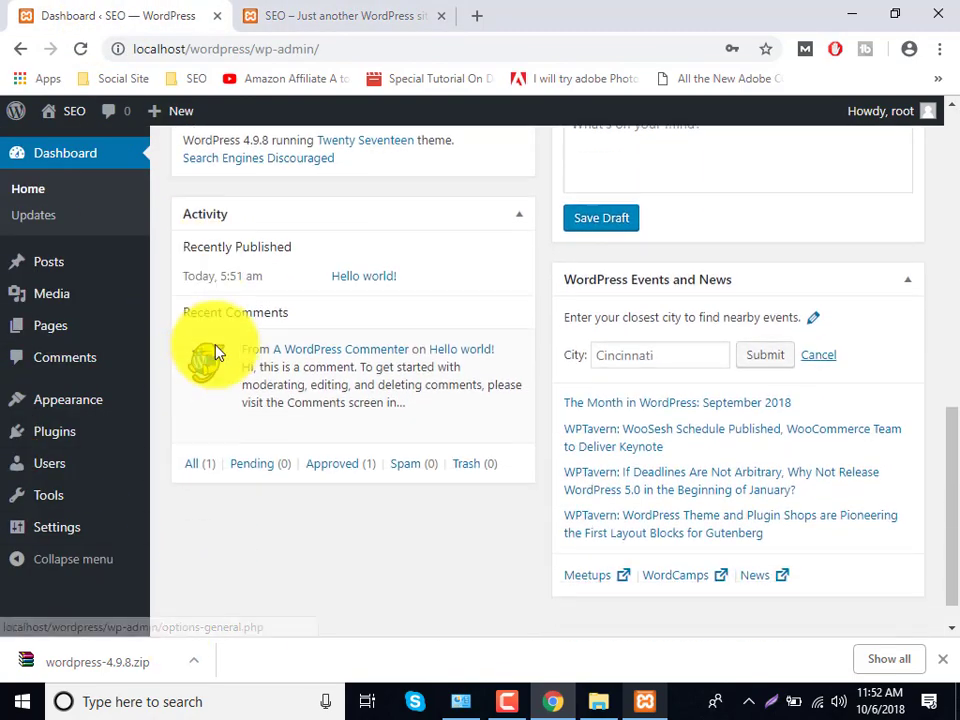
pyautogui.scroll(8, 214, 380)
pyautogui.scroll(1, 140, 351)
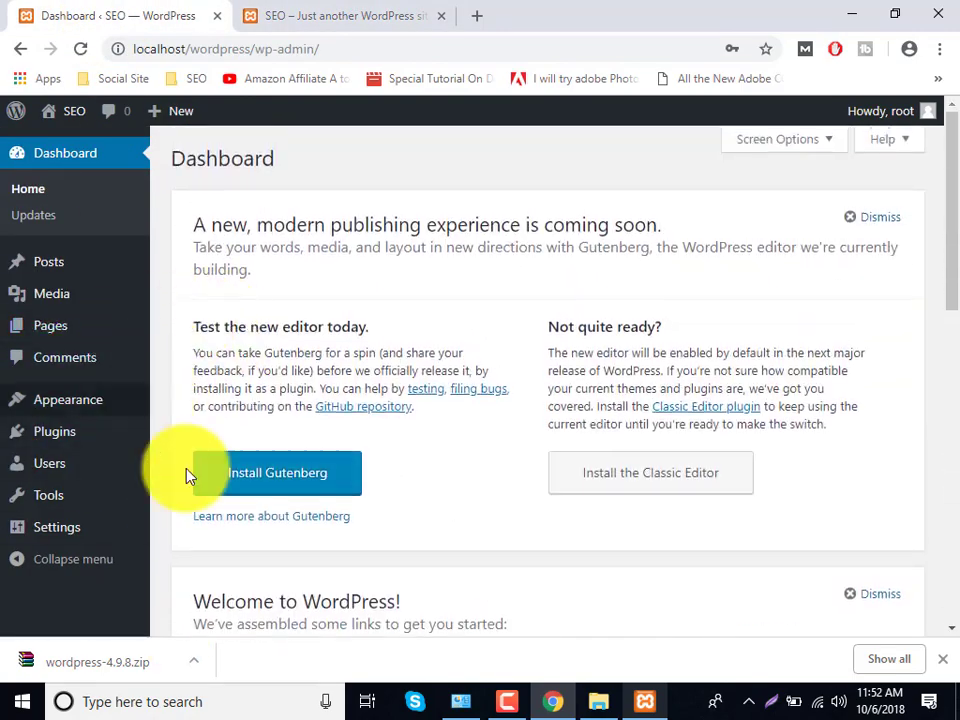
pyautogui.click(343, 14)
pyautogui.scroll(5, 300, 400)
pyautogui.scroll(-10, 264, 439)
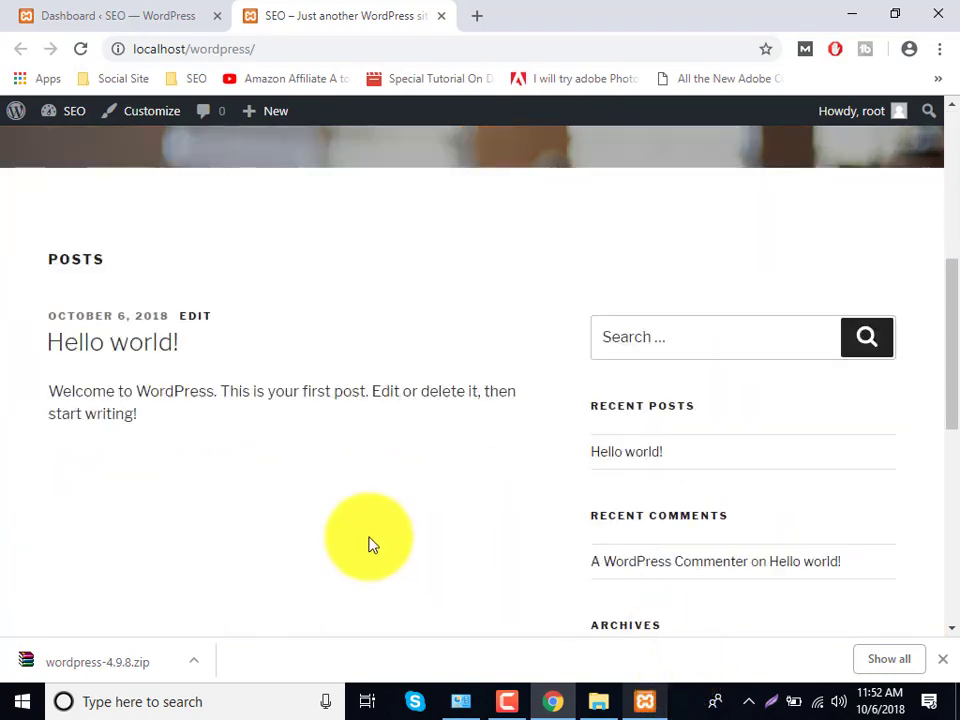
pyautogui.click(512, 701)
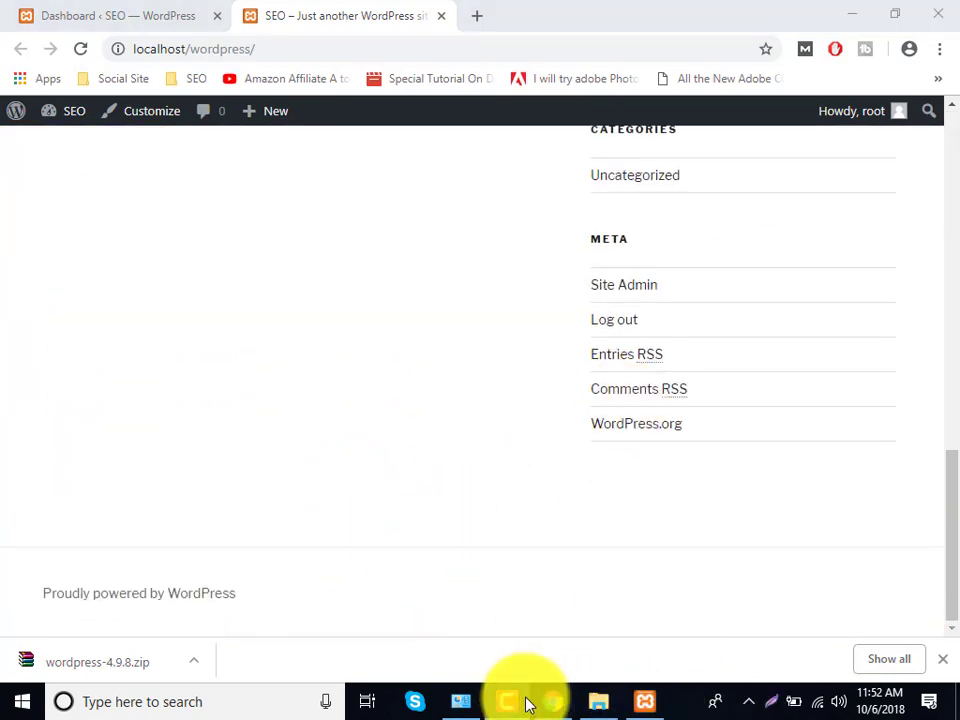